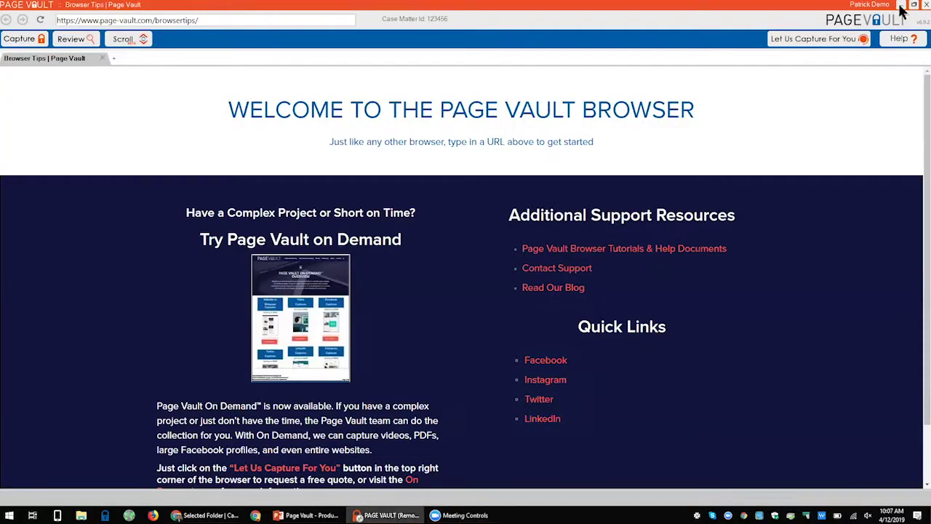
Step: Minimize the Page Vault browser and run the Page Vault deck full screen from its title slide
{"action": "left_click", "coordinate": [901, 5]}
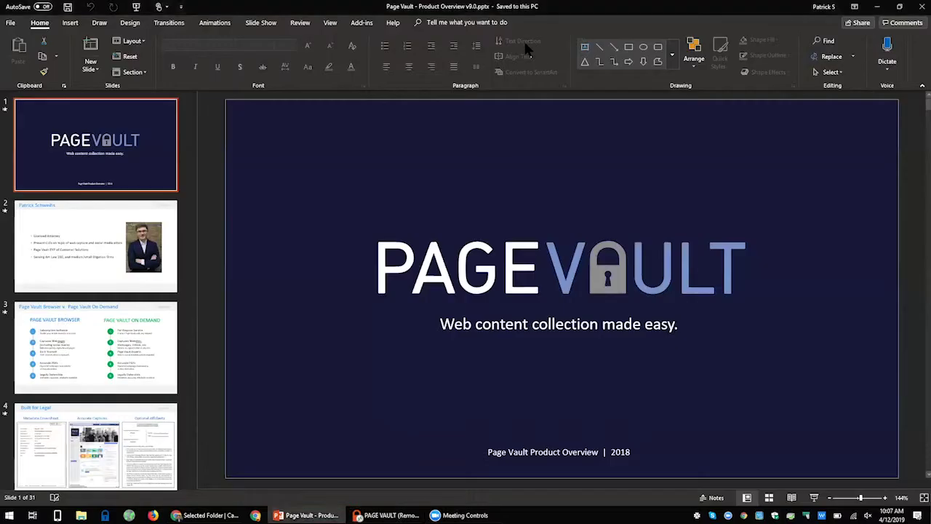
{"action": "left_click", "coordinate": [814, 497]}
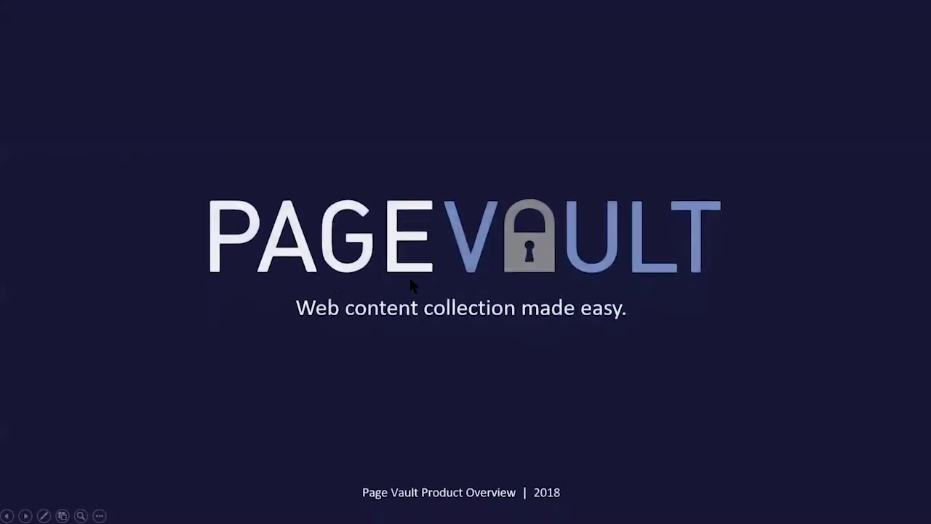
Step: Exit the slide show, returning to the editing view on slide 12
{"action": "key", "text": "Escape"}
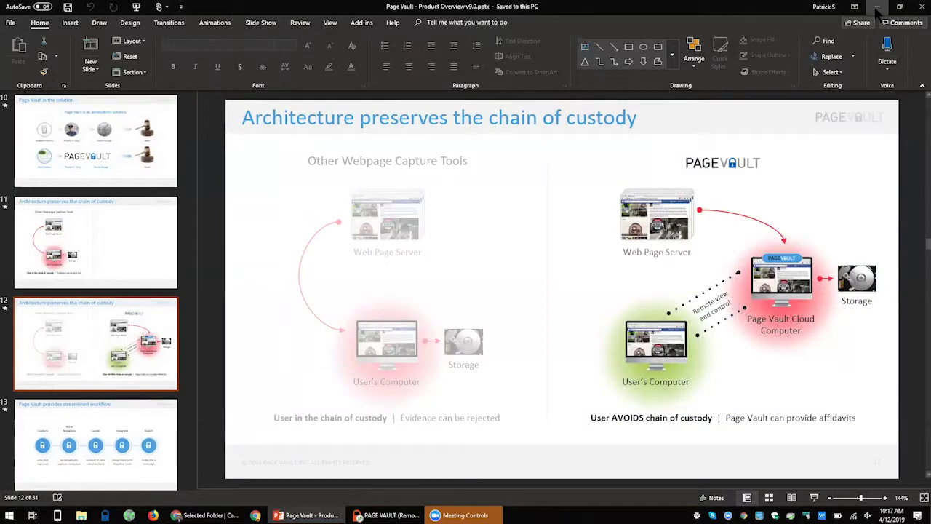
Step: Bring PowerPoint back and go to slide 3 comparing Browser and On Demand
{"action": "left_click", "coordinate": [878, 9]}
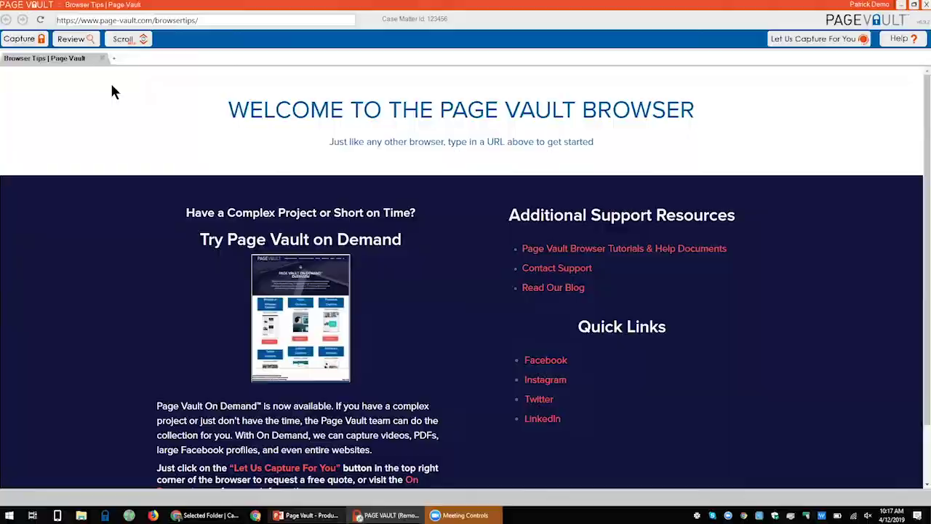
{"action": "key", "text": "alt+Tab"}
{"action": "scroll", "coordinate": [101, 255], "scroll_direction": "up", "scroll_amount": 10}
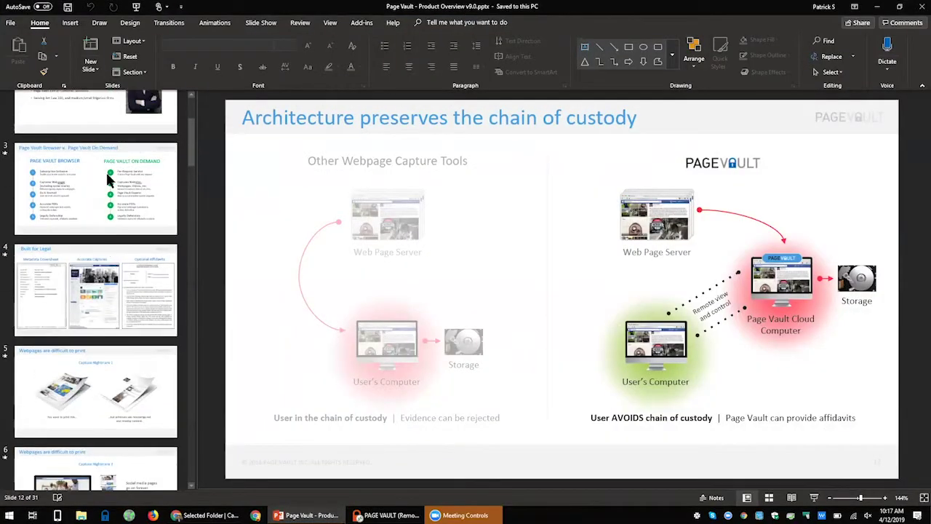
{"action": "left_click", "coordinate": [108, 211]}
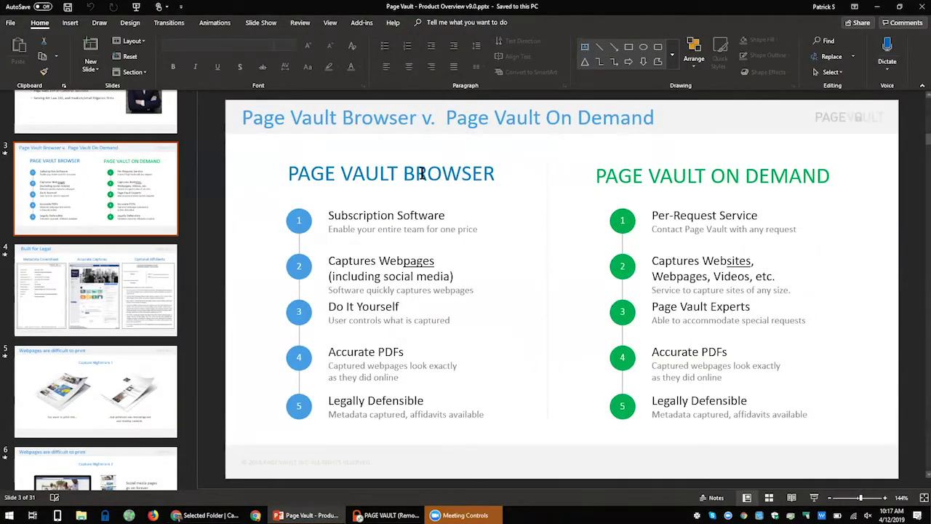
Step: Highlight the PAGE VAULT BROWSER and PAGE VAULT ON DEMAND column headings
{"action": "left_click", "coordinate": [426, 173]}
{"action": "left_click", "coordinate": [711, 174]}
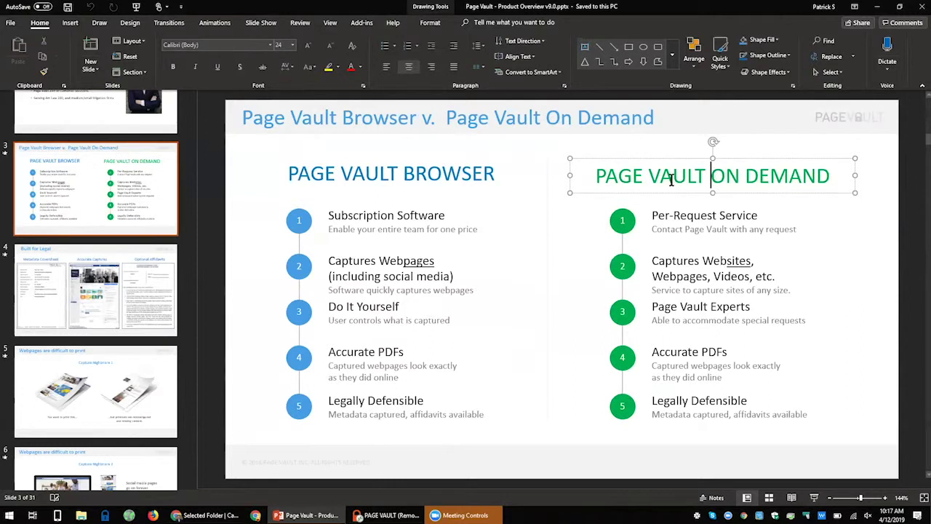
{"action": "left_click", "coordinate": [309, 180]}
{"action": "triple_click", "coordinate": [309, 181]}
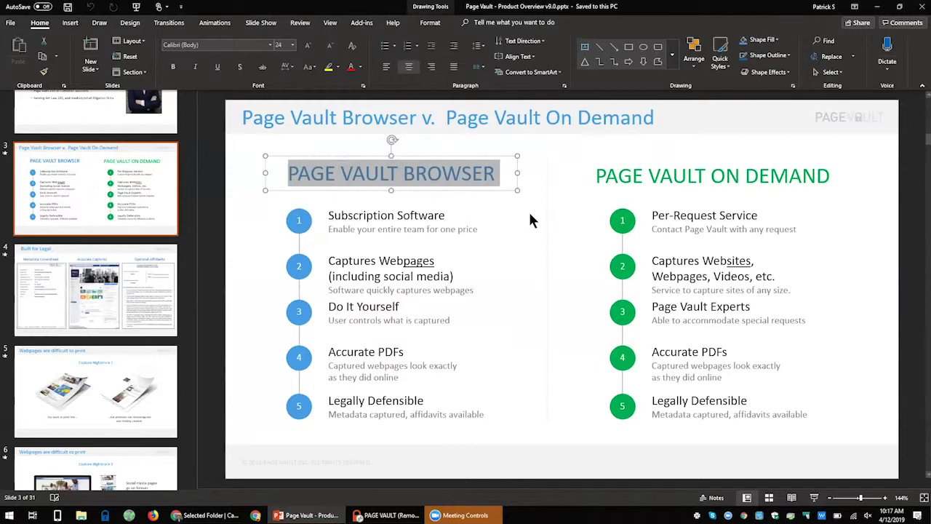
{"action": "triple_click", "coordinate": [693, 171]}
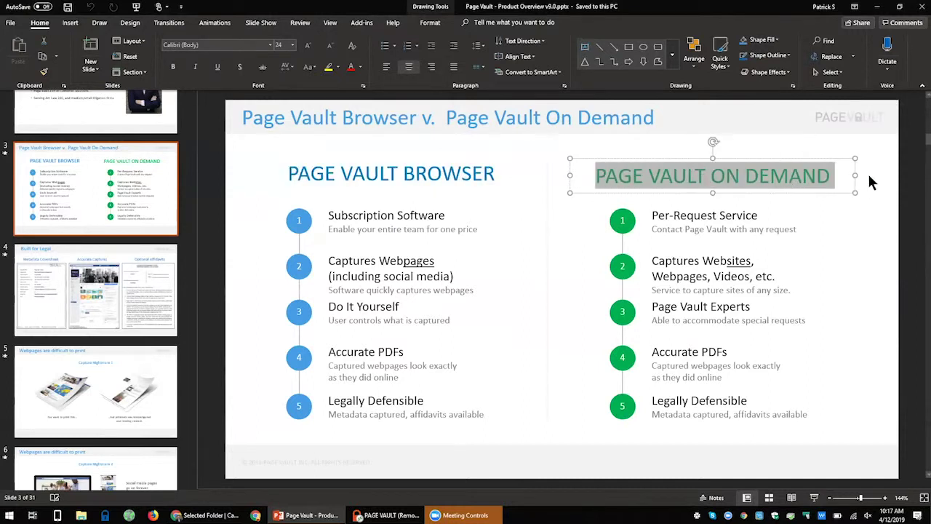
Step: Dismiss the ribbon display options and switch to the Page Vault browser
{"action": "left_click", "coordinate": [853, 7]}
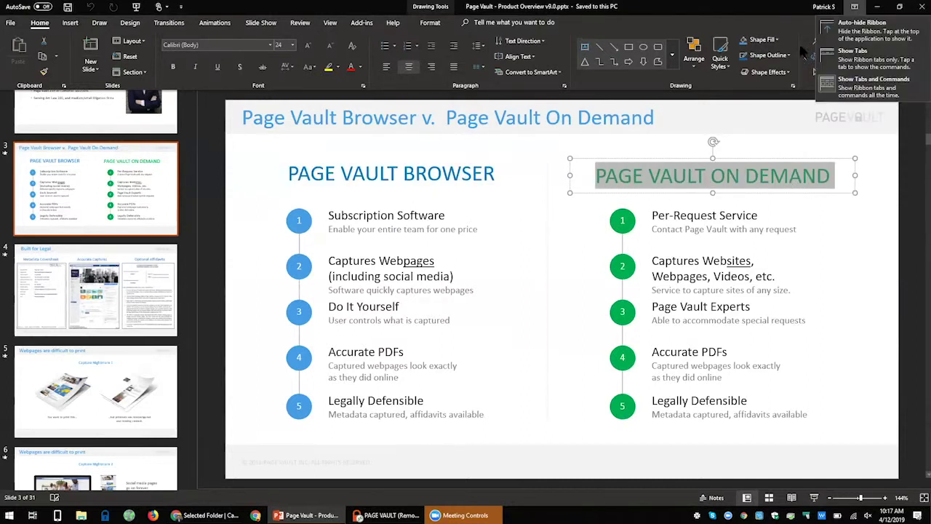
{"action": "key", "text": "Escape"}
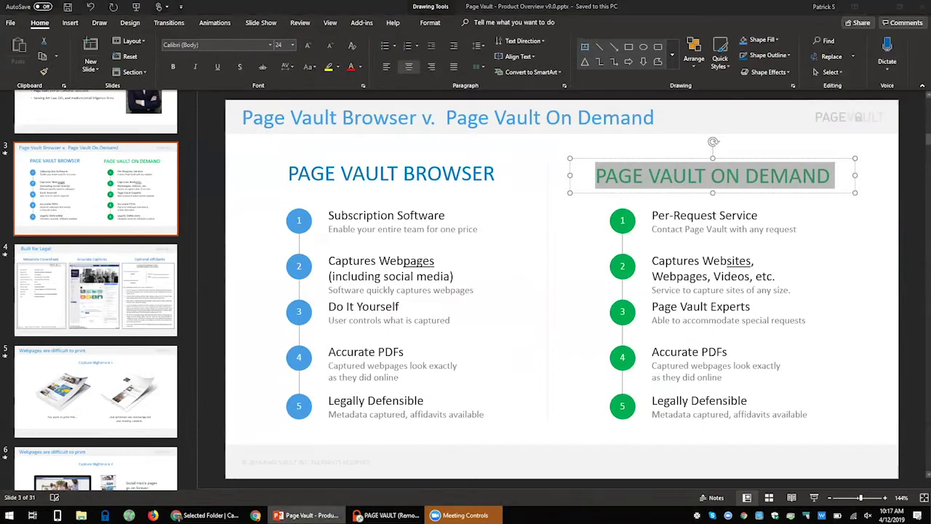
{"action": "key", "text": "alt+Tab"}
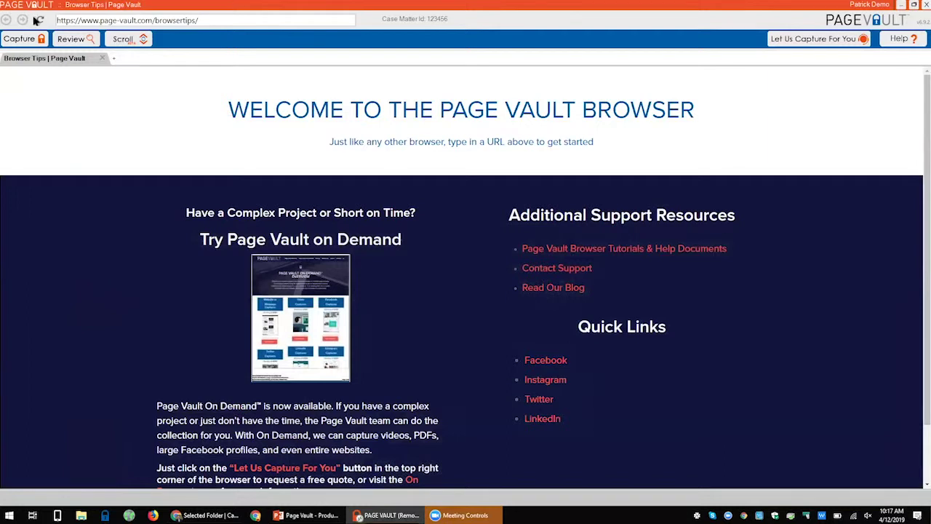
Step: Search google.com for facebook and open the 'Facebook - Log In or Sign Up' result
{"action": "left_click", "coordinate": [227, 24]}
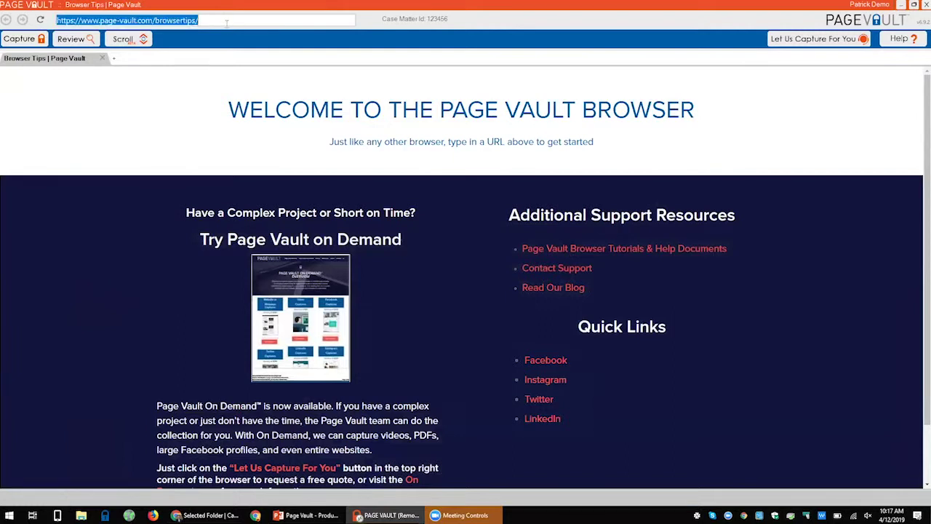
{"action": "type", "text": "google.com"}
{"action": "key", "text": "Return"}
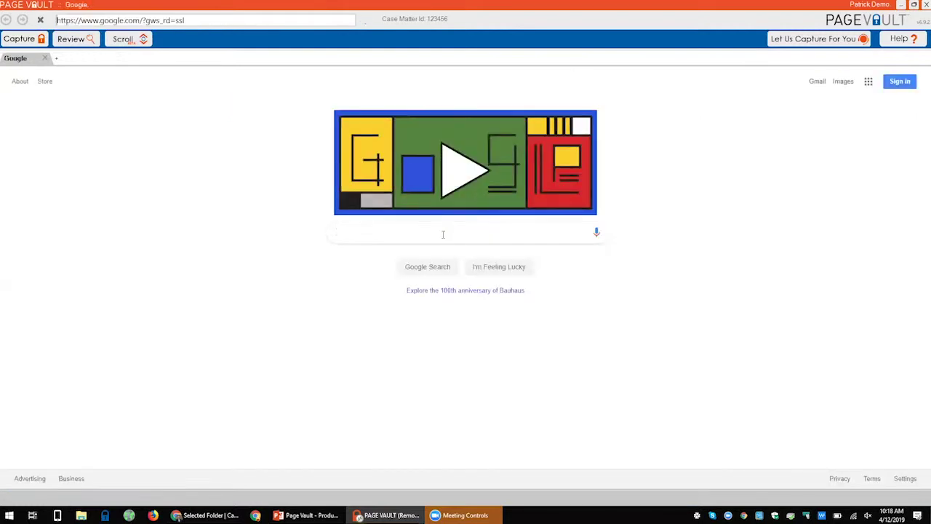
{"action": "type", "text": "facebook"}
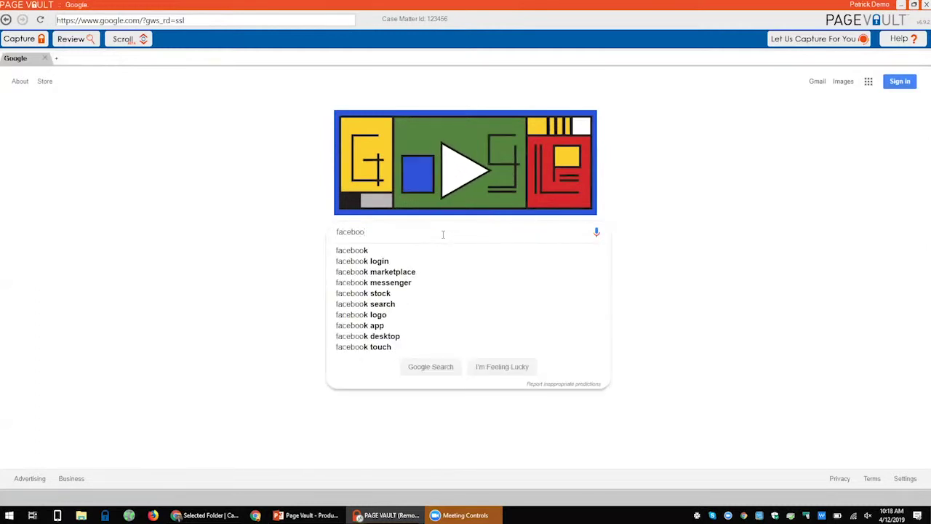
{"action": "key", "text": "Return"}
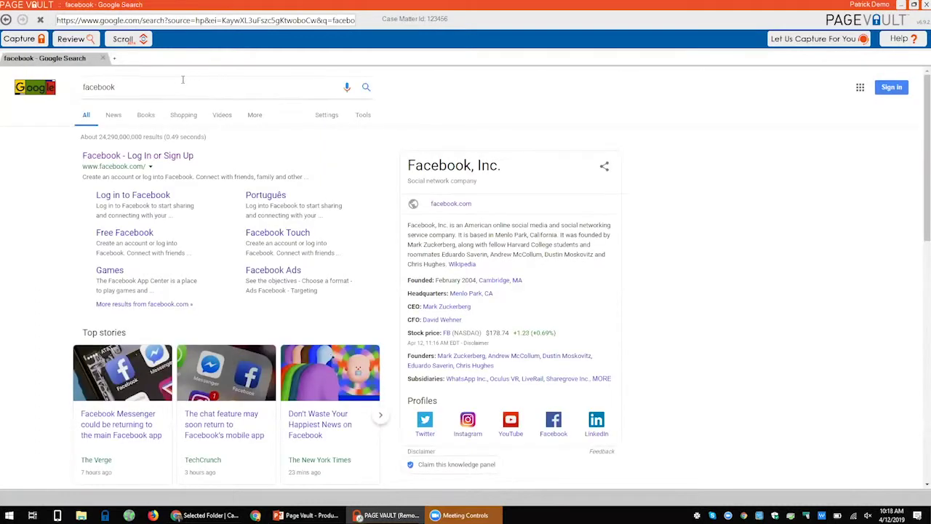
{"action": "left_click", "coordinate": [172, 159]}
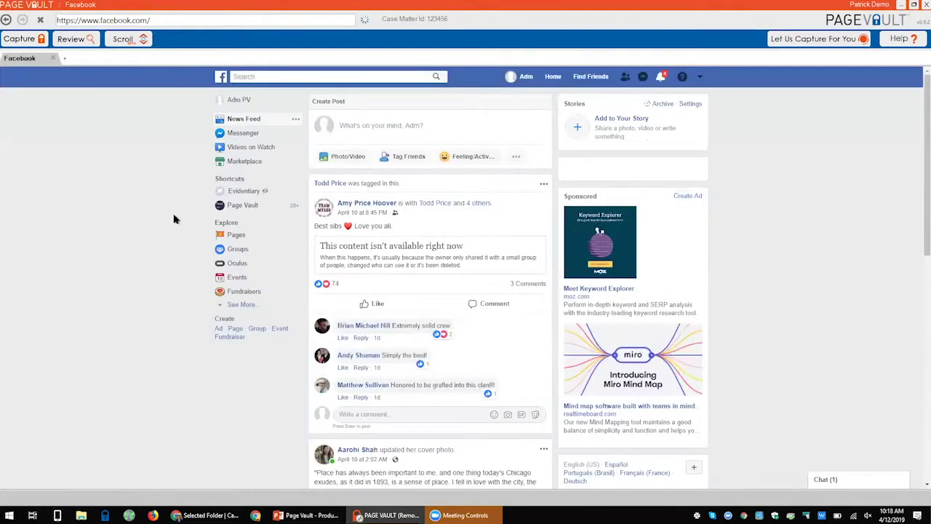
Step: Append pagevault to the Facebook address to load facebook.com/pagevault
{"action": "left_click", "coordinate": [167, 20]}
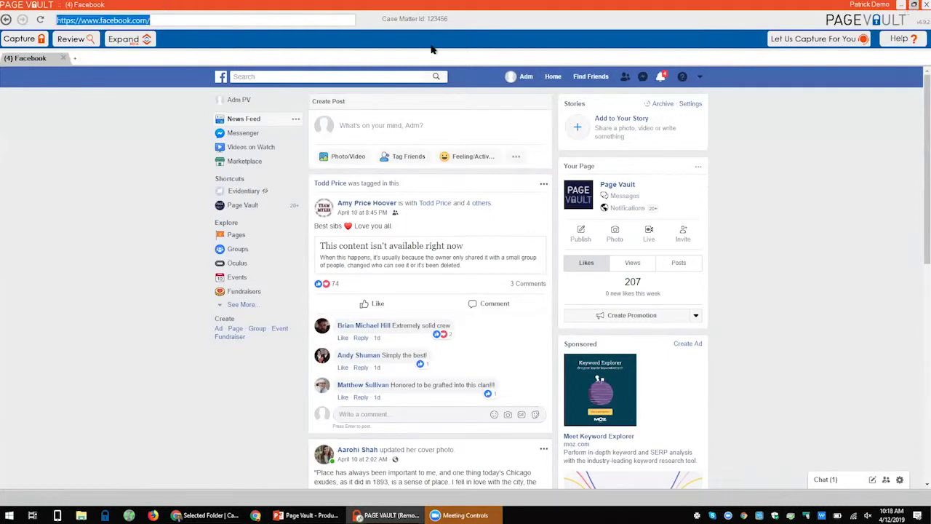
{"action": "left_click", "coordinate": [159, 17]}
{"action": "type", "text": "p"}
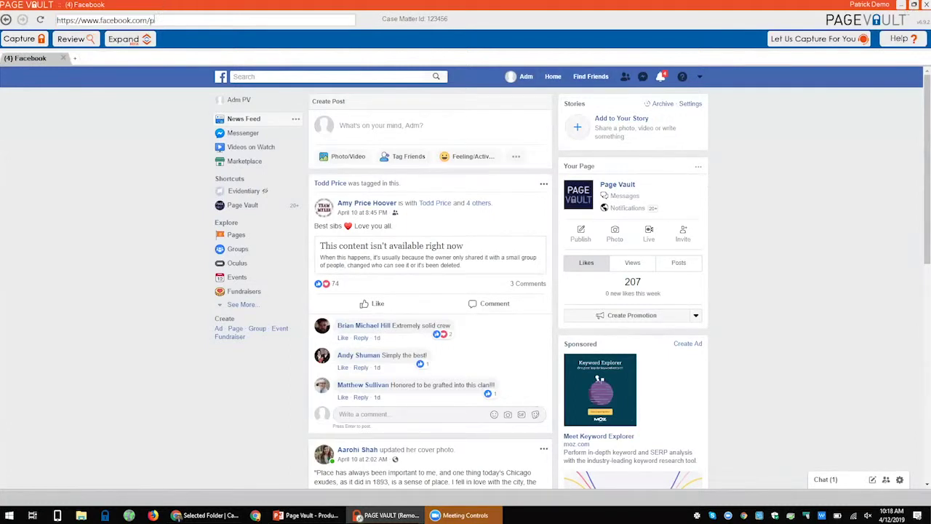
{"action": "type", "text": "agevault"}
{"action": "key", "text": "Return"}
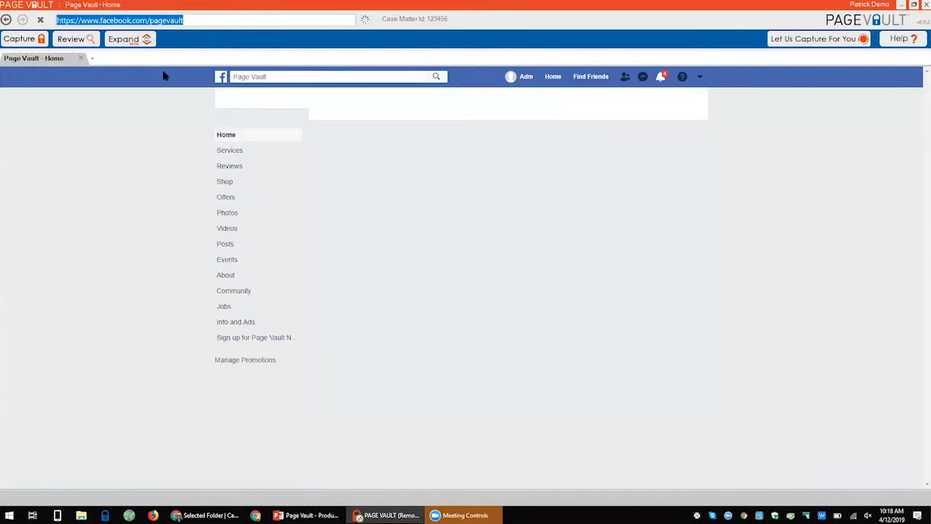
Step: Window the browser, scroll the Page Vault Facebook page, and begin capturing it
{"action": "left_click", "coordinate": [915, 5]}
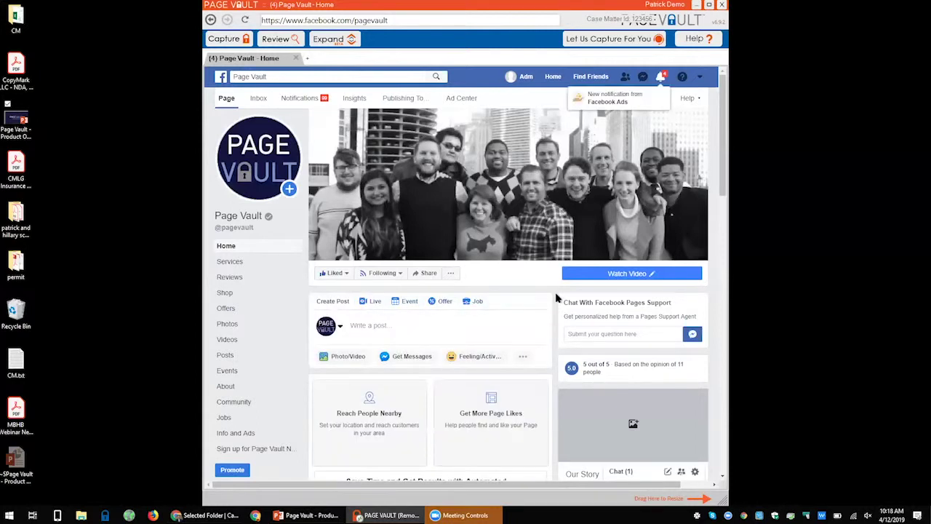
{"action": "scroll", "coordinate": [556, 296], "scroll_direction": "down", "scroll_amount": 15}
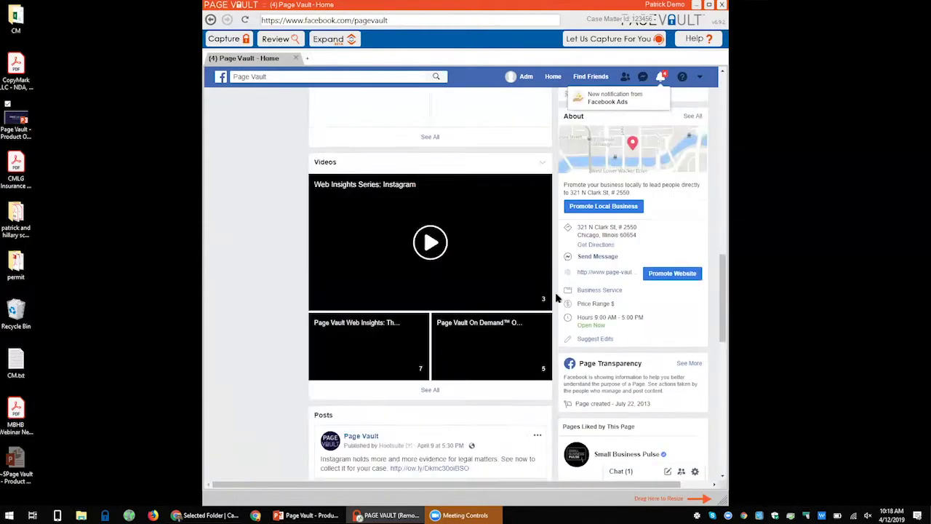
{"action": "scroll", "coordinate": [555, 297], "scroll_direction": "up", "scroll_amount": 15}
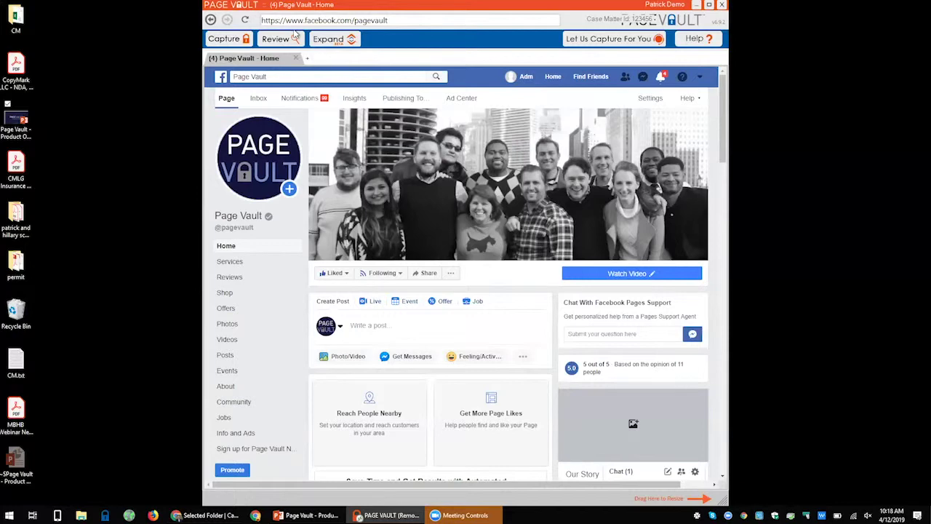
{"action": "left_click", "coordinate": [231, 41]}
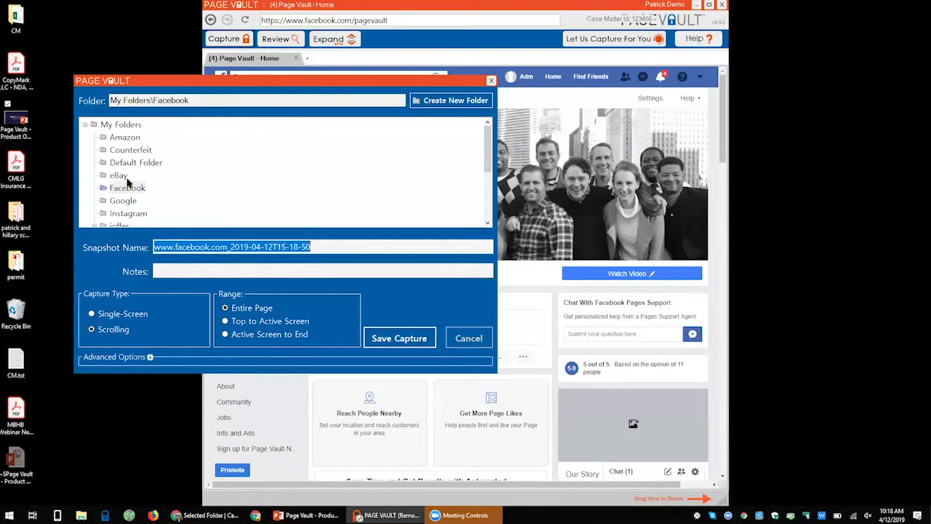
Step: Target the Facebook folder, reveal Advanced Options, and start the scrolling capture
{"action": "left_click", "coordinate": [127, 188]}
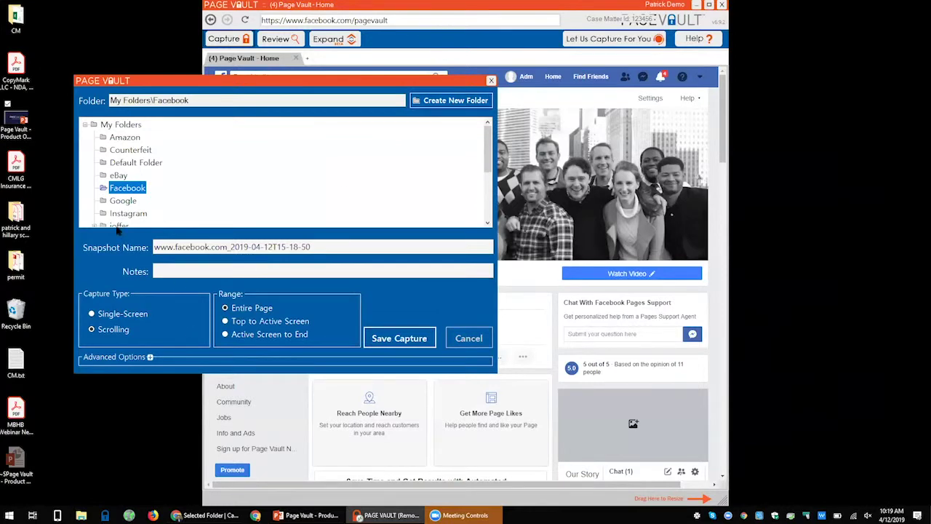
{"action": "left_click", "coordinate": [150, 357]}
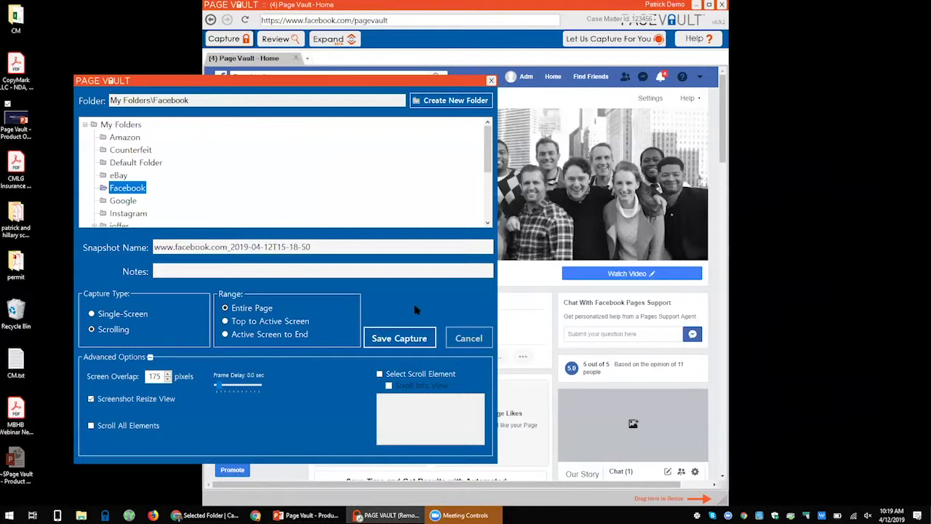
{"action": "left_click", "coordinate": [410, 339]}
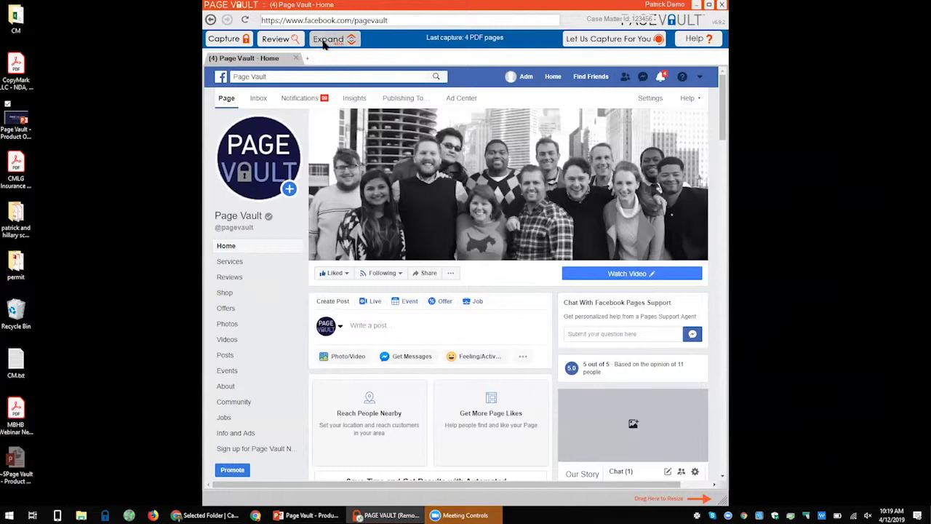
Step: Bring up the Expand options for the Page Vault Facebook page
{"action": "left_click", "coordinate": [325, 42]}
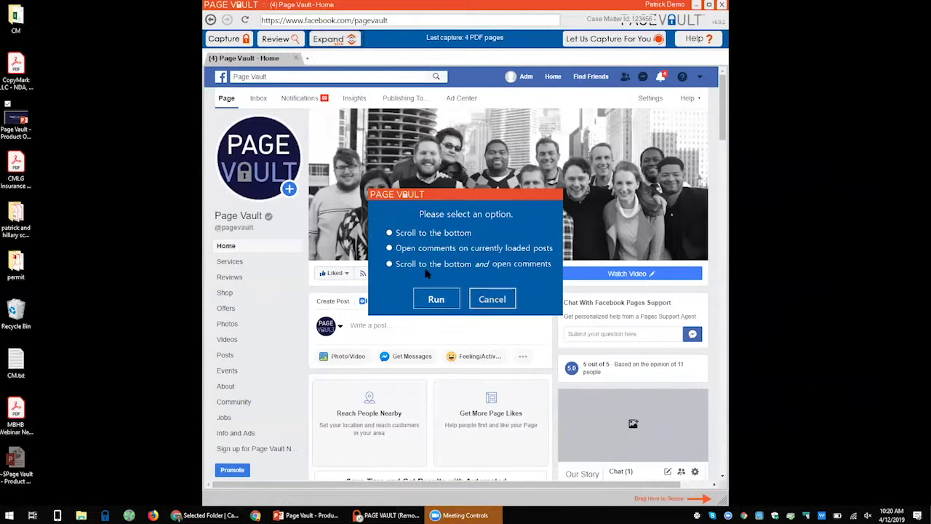
Step: Expand the feed with 'scroll to the bottom and open comments', stop it, and minimize the browser
{"action": "left_click", "coordinate": [389, 264]}
{"action": "left_click", "coordinate": [437, 298]}
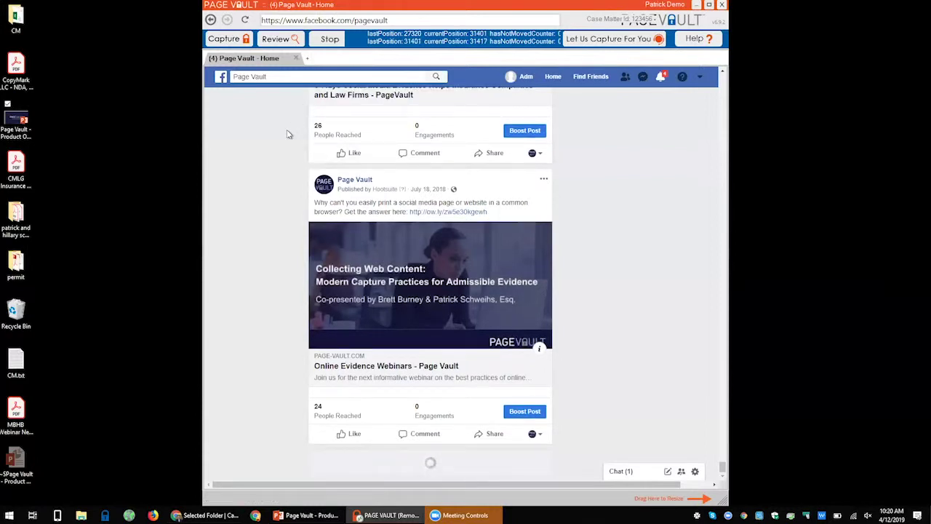
{"action": "left_click", "coordinate": [317, 44]}
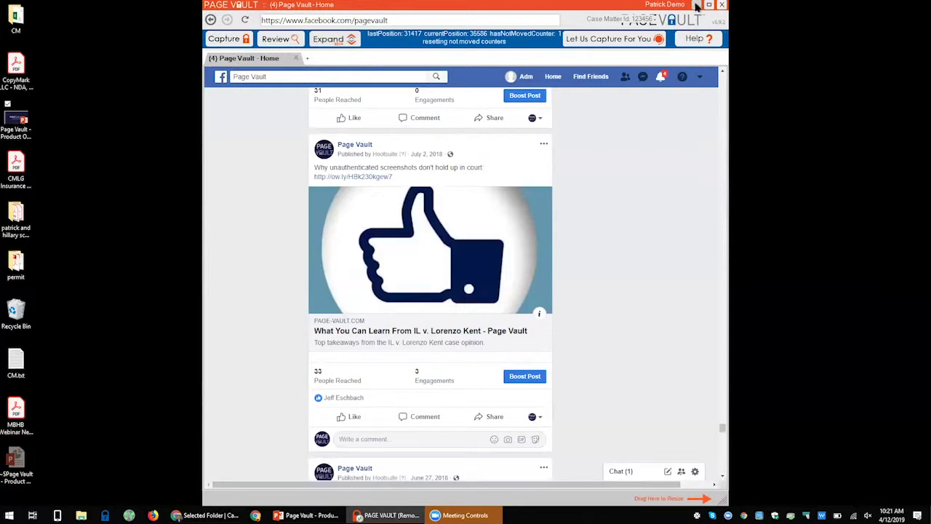
{"action": "left_click", "coordinate": [696, 6]}
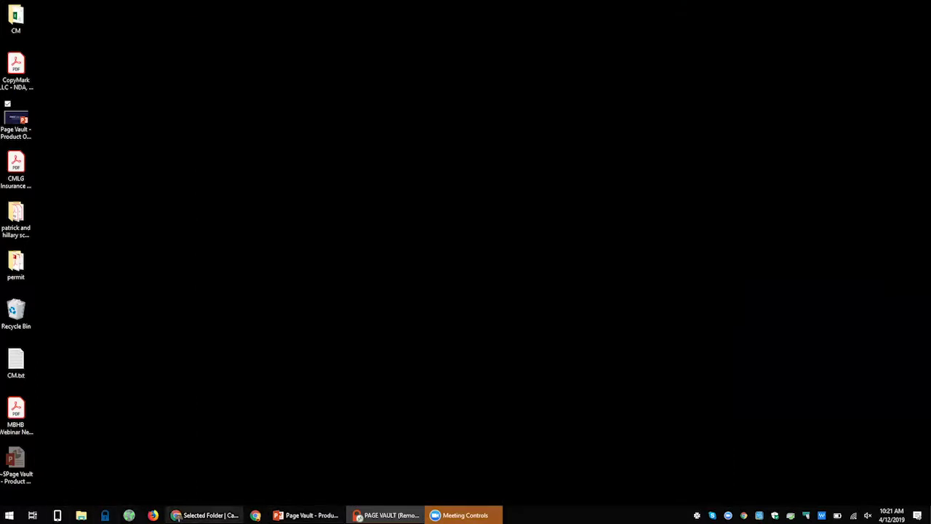
Step: Restore the Page Vault portal, reload its My Folders page, then bring PowerPoint's slides forward
{"action": "left_click", "coordinate": [208, 515]}
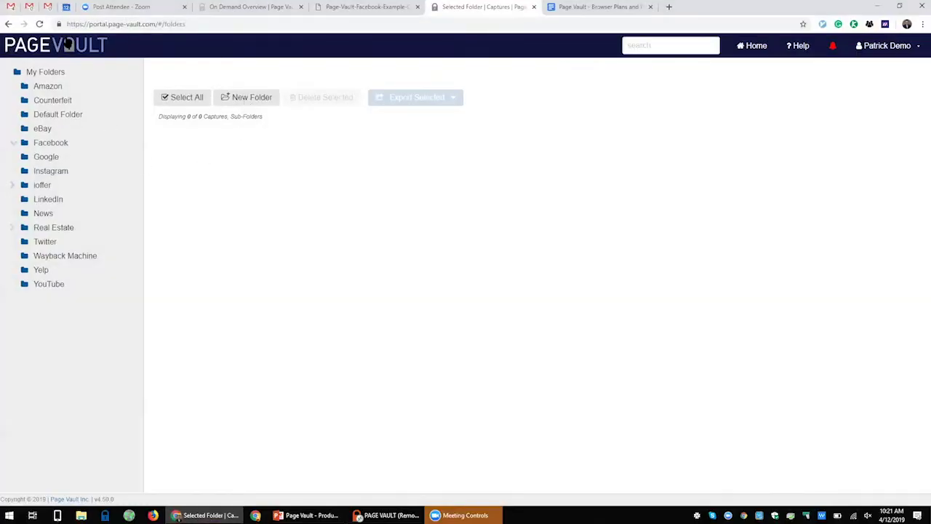
{"action": "left_click", "coordinate": [39, 24]}
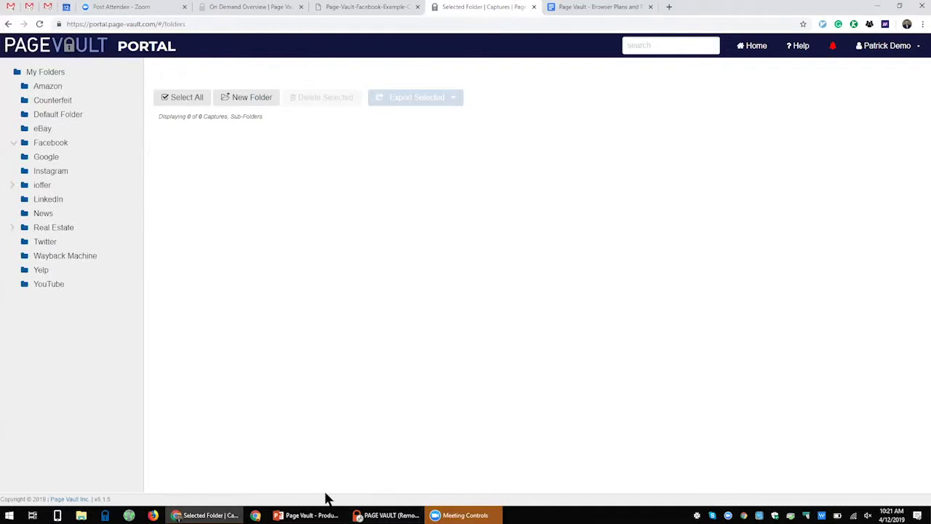
{"action": "mouse_move", "coordinate": [320, 514]}
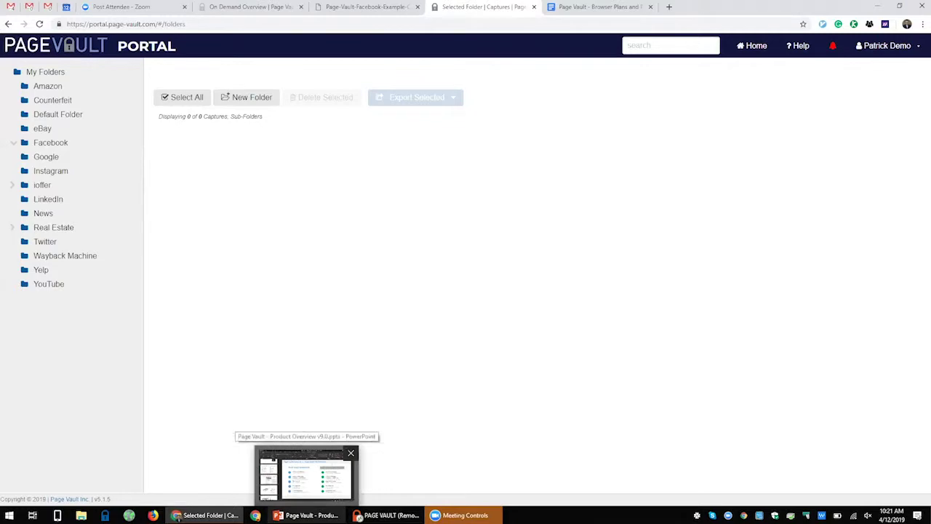
{"action": "left_click", "coordinate": [305, 474]}
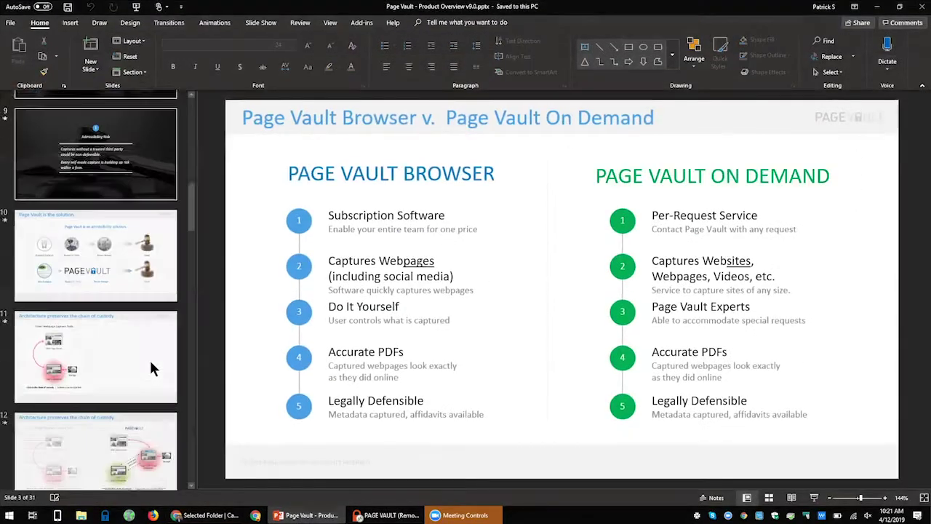
Step: Present slide 12's cloud computer and Storage diagram, then return to the Page Vault portal
{"action": "scroll", "coordinate": [120, 130], "scroll_direction": "down", "scroll_amount": 1}
{"action": "left_click", "coordinate": [120, 195]}
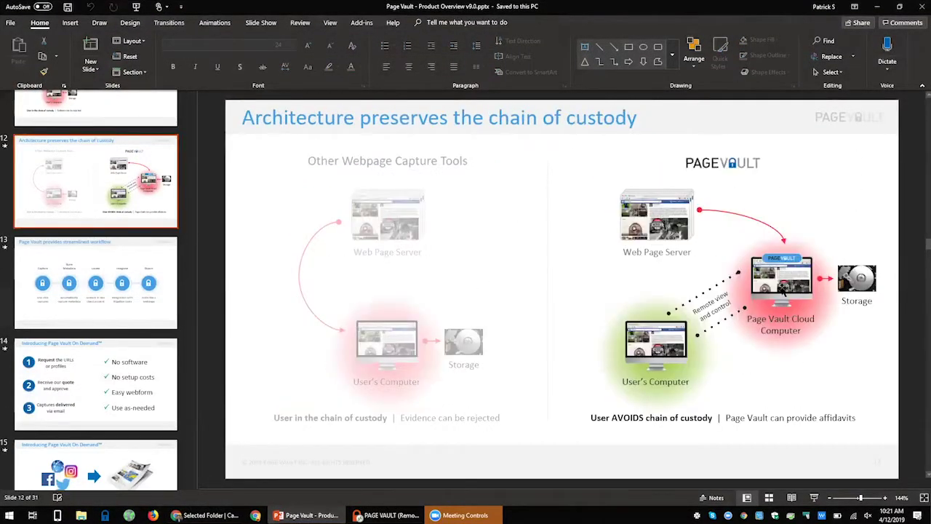
{"action": "left_click", "coordinate": [822, 283]}
{"action": "left_click", "coordinate": [858, 282]}
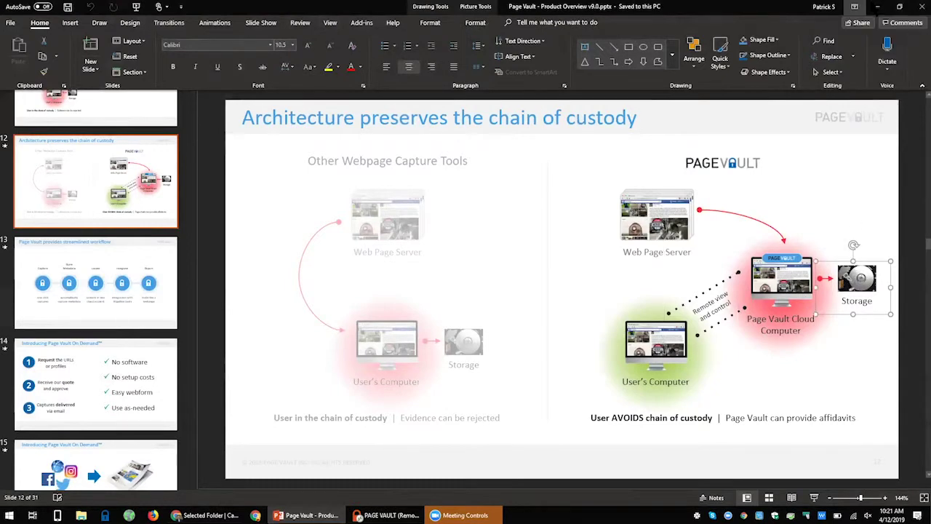
{"action": "key", "text": "alt+Tab"}
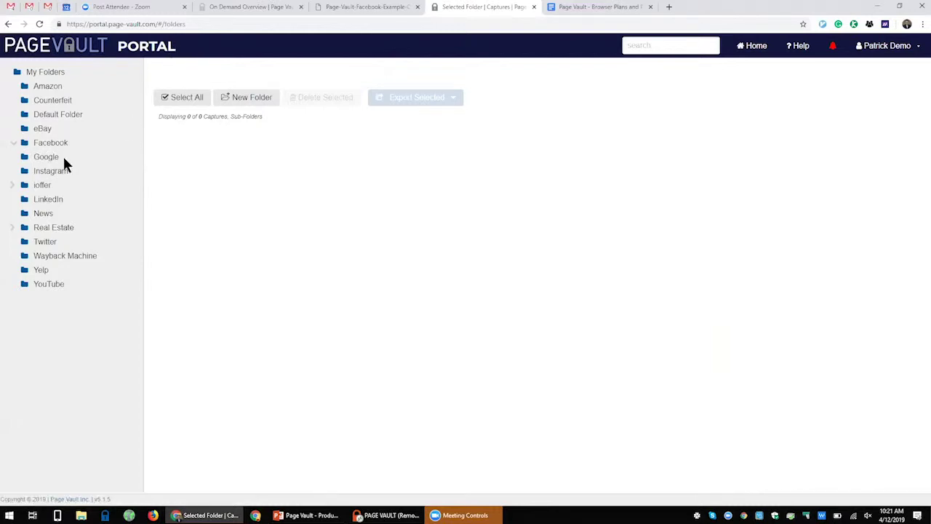
Step: Open the newest Facebook capture's details, highlight its metadata, and download it as a PDF
{"action": "left_click", "coordinate": [56, 148]}
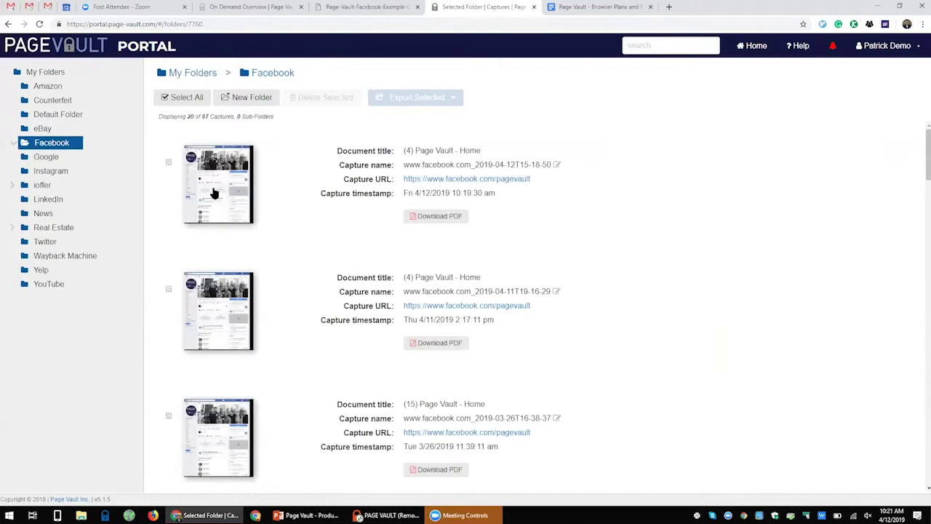
{"action": "left_click", "coordinate": [214, 192]}
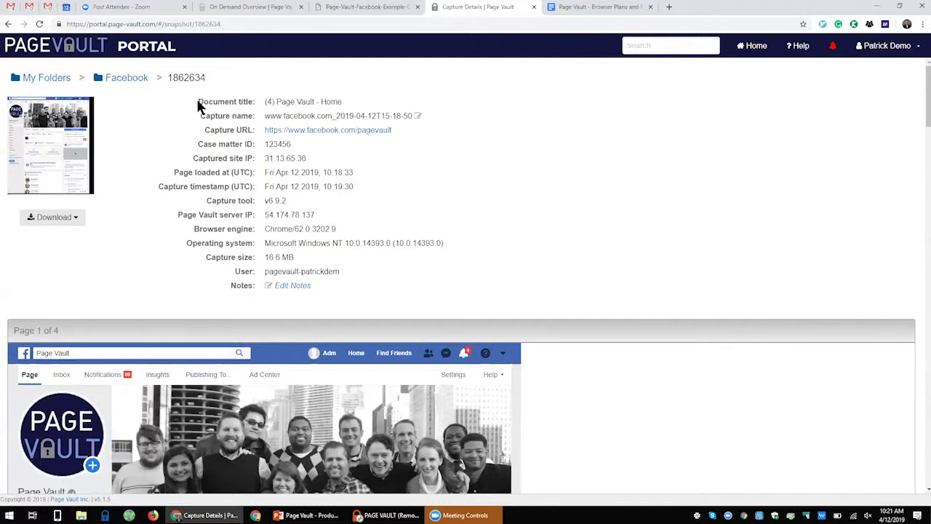
{"action": "left_click_drag", "start_coordinate": [199, 102], "coordinate": [364, 280]}
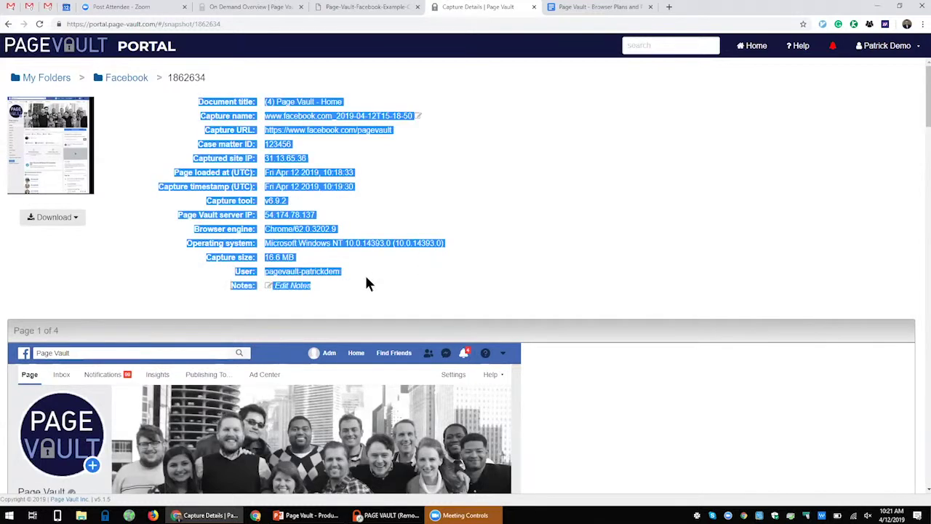
{"action": "left_click", "coordinate": [478, 167]}
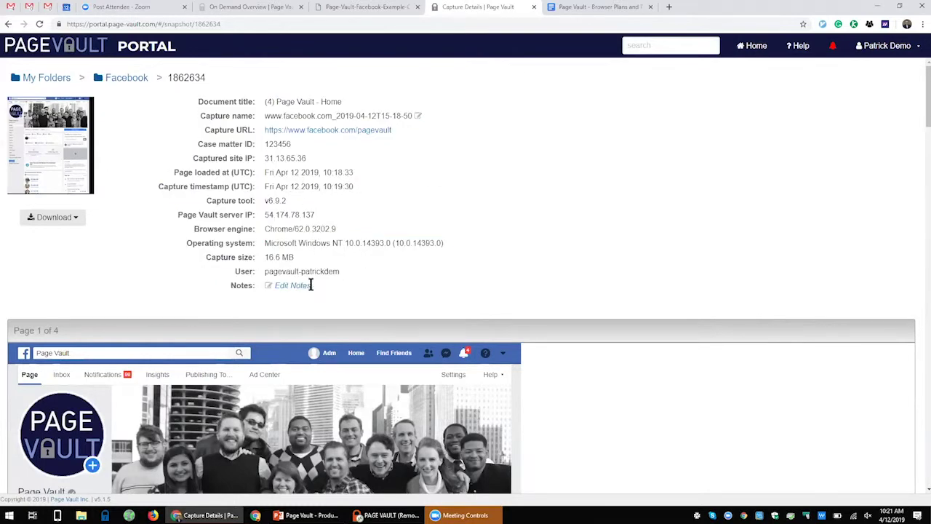
{"action": "left_click", "coordinate": [58, 218]}
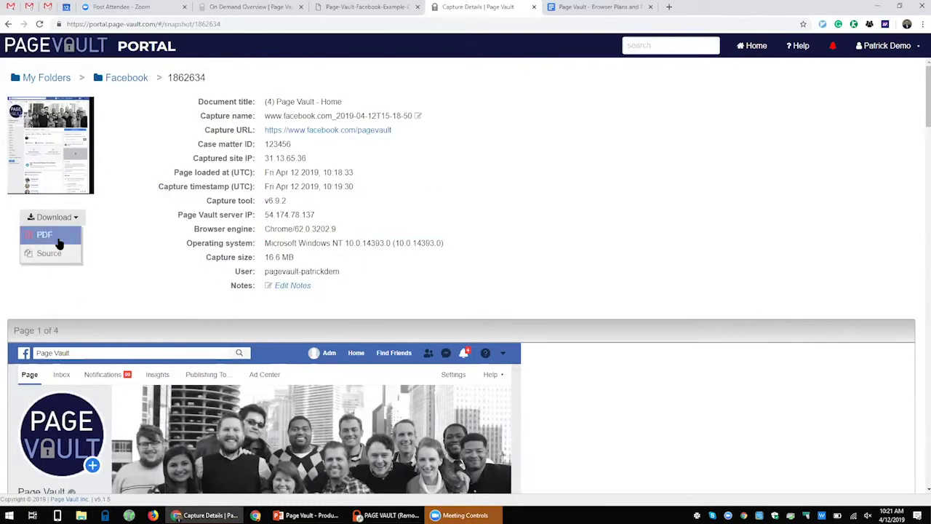
{"action": "left_click", "coordinate": [58, 244]}
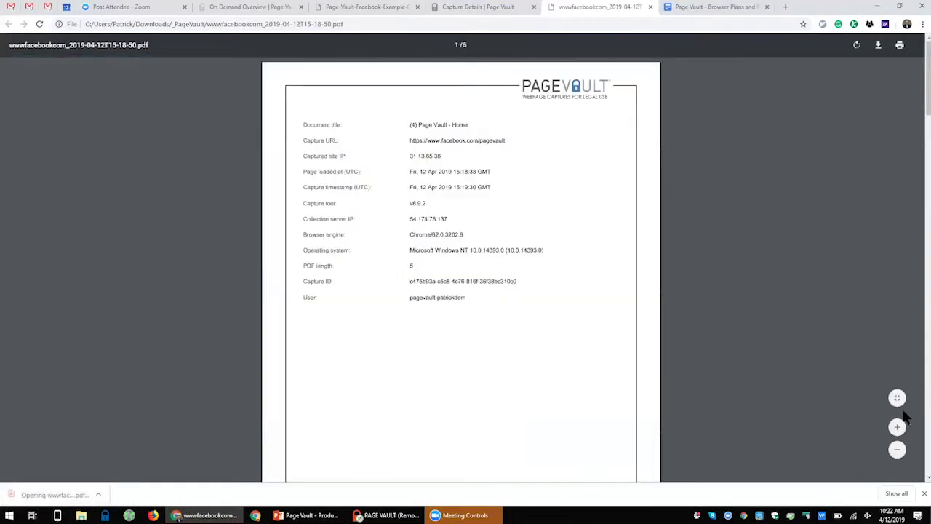
Step: Zoom into the PDF's metadata cover page and scroll down to the lower capture details
{"action": "left_click", "coordinate": [896, 451]}
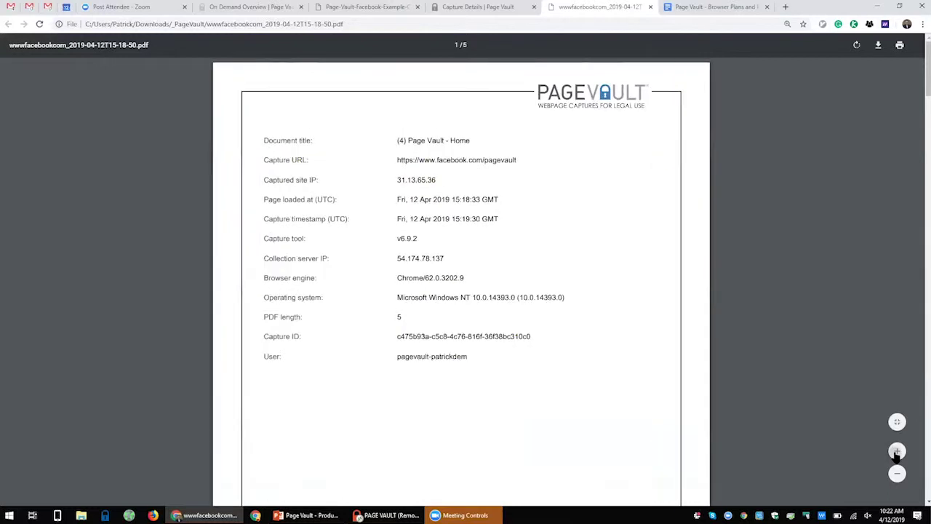
{"action": "left_click", "coordinate": [896, 451]}
{"action": "left_click", "coordinate": [896, 451]}
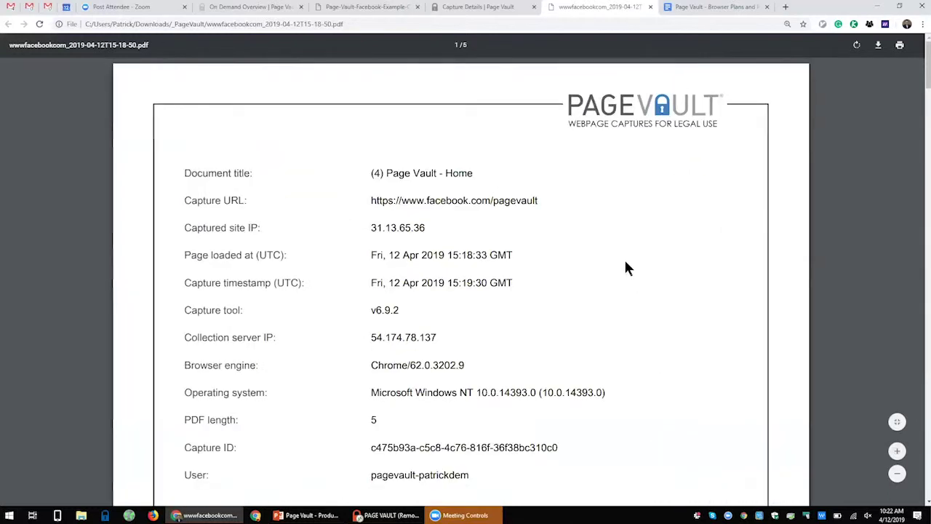
{"action": "scroll", "coordinate": [703, 246], "scroll_direction": "down", "scroll_amount": 1}
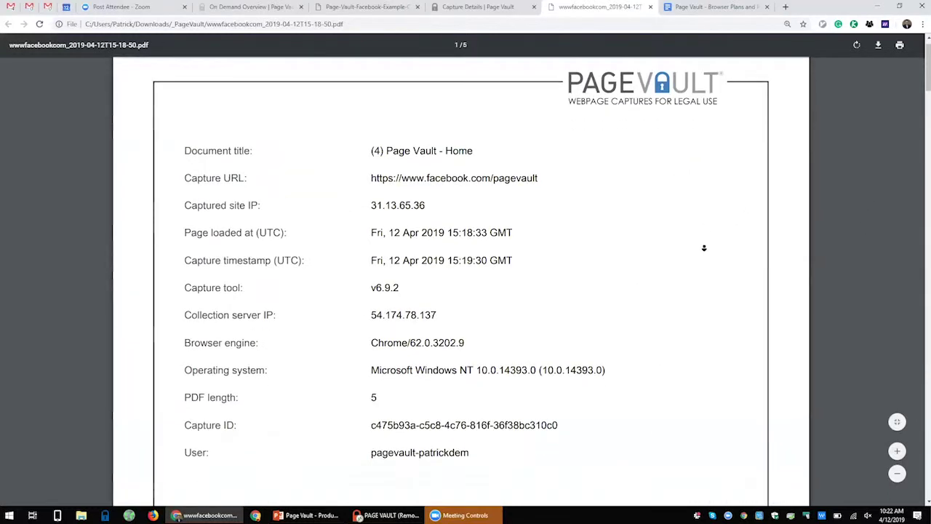
{"action": "scroll", "coordinate": [704, 253], "scroll_direction": "down", "scroll_amount": 1}
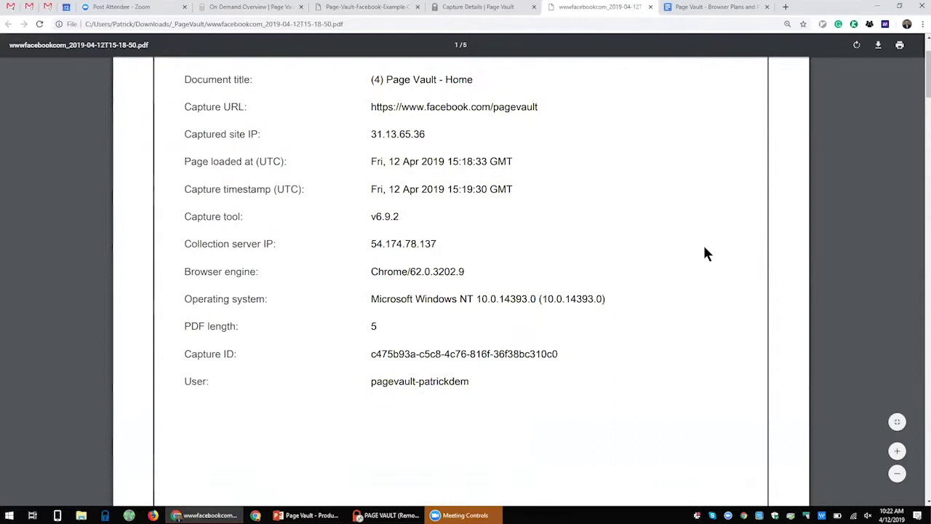
{"action": "middle_click", "coordinate": [831, 172]}
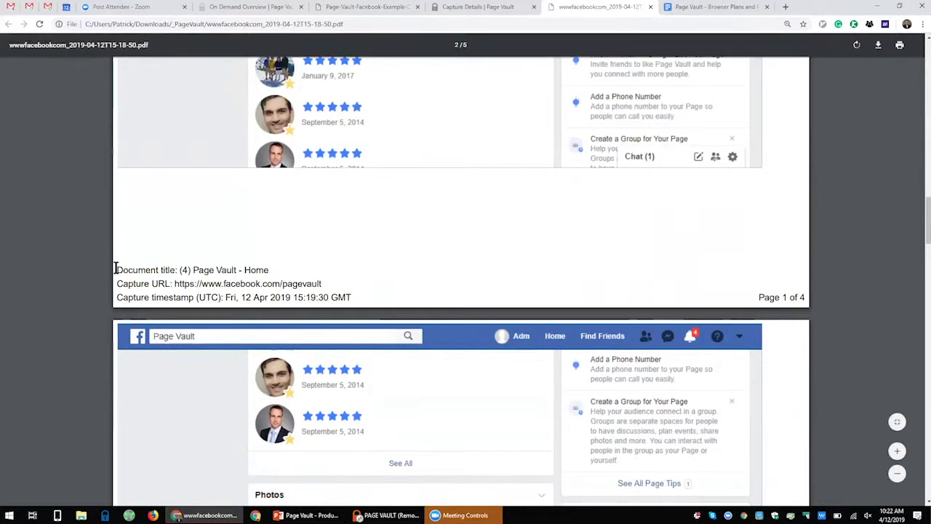
Step: Highlight the title, URL and timestamp footer lines, scroll through the captured pages, and return to PowerPoint
{"action": "left_click_drag", "start_coordinate": [115, 269], "coordinate": [387, 298]}
{"action": "left_click", "coordinate": [403, 301]}
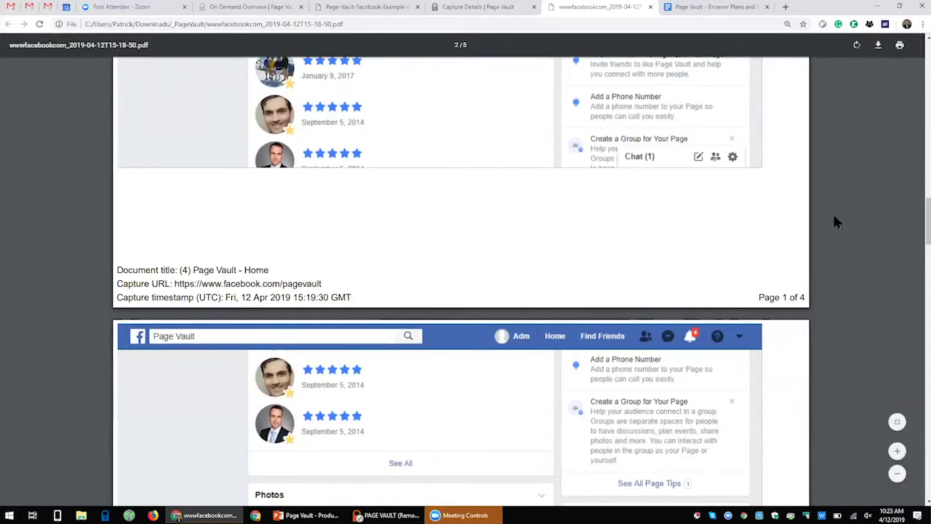
{"action": "scroll", "coordinate": [834, 221], "scroll_direction": "down", "scroll_amount": 4}
{"action": "scroll", "coordinate": [834, 222], "scroll_direction": "down", "scroll_amount": 12}
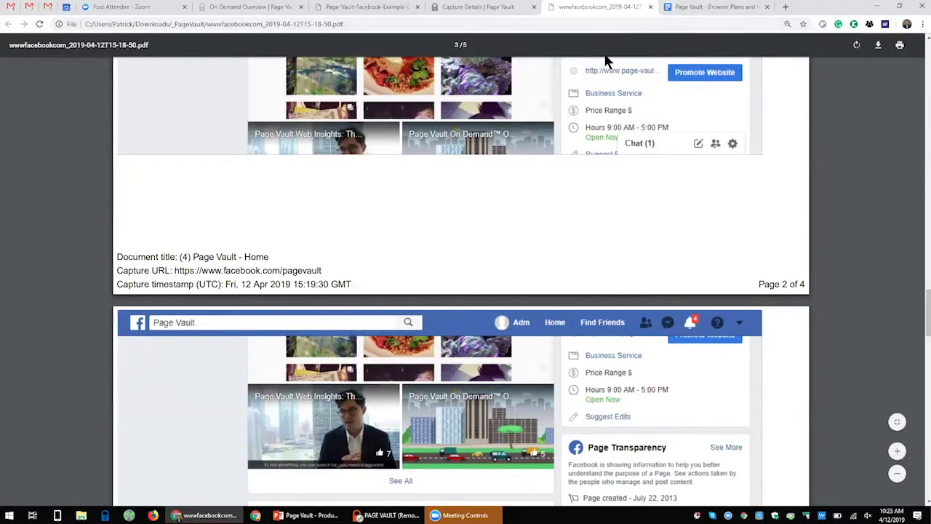
{"action": "mouse_move", "coordinate": [387, 515]}
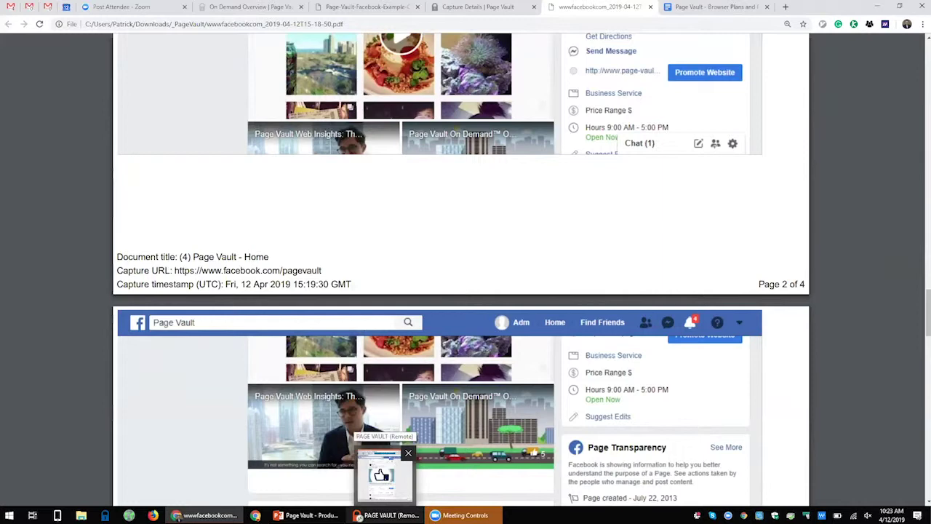
{"action": "left_click", "coordinate": [309, 515]}
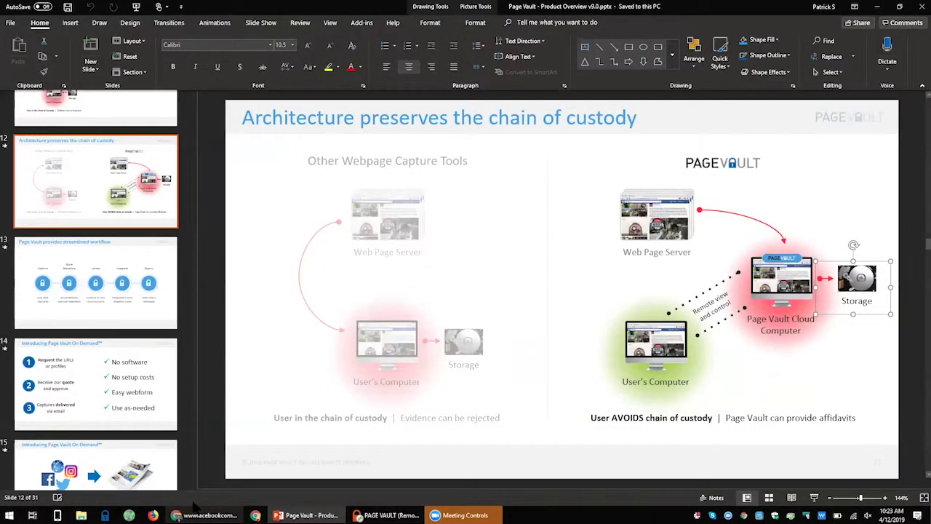
Step: Move from slide 14 to slide 3, the Browser versus On Demand comparison, and select the PAGE VAULT ON DEMAND heading
{"action": "left_click", "coordinate": [93, 355]}
{"action": "scroll", "coordinate": [97, 291], "scroll_direction": "down", "scroll_amount": 3}
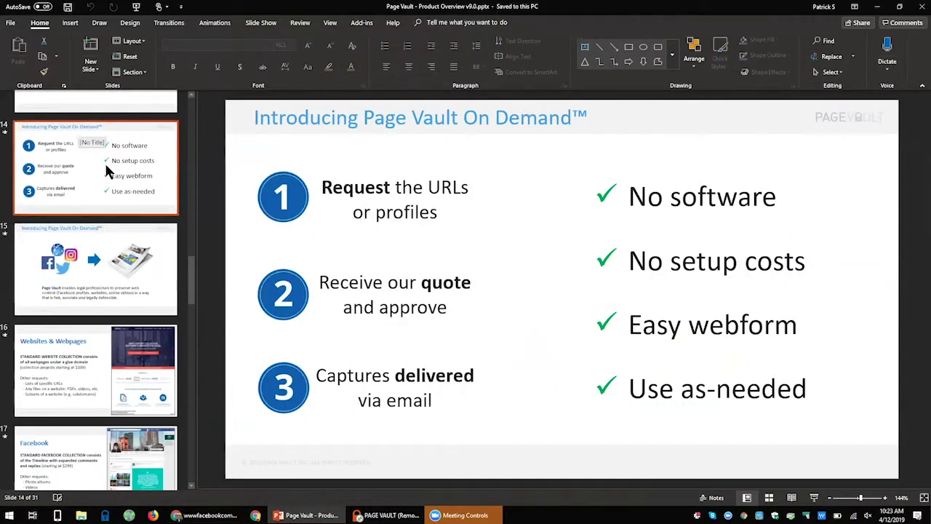
{"action": "scroll", "coordinate": [110, 171], "scroll_direction": "up", "scroll_amount": 10}
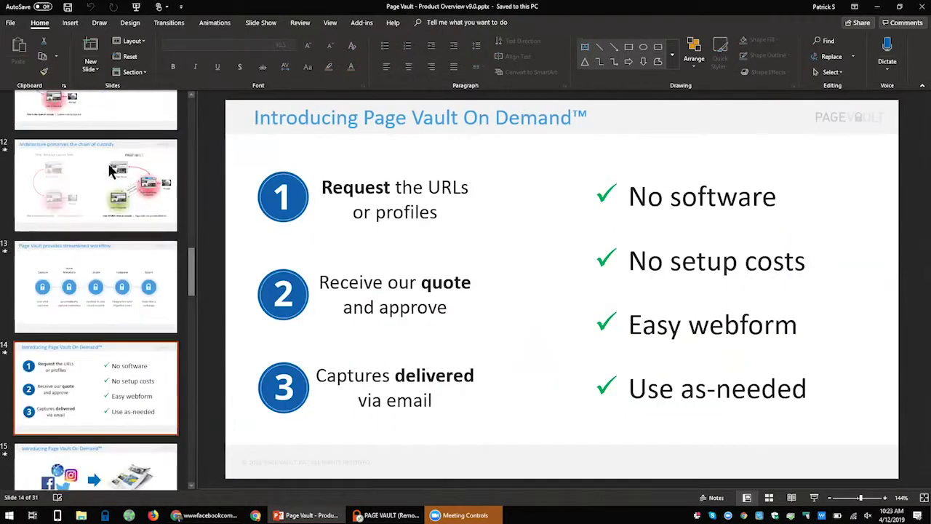
{"action": "scroll", "coordinate": [110, 170], "scroll_direction": "up", "scroll_amount": 3}
{"action": "left_click", "coordinate": [102, 165]}
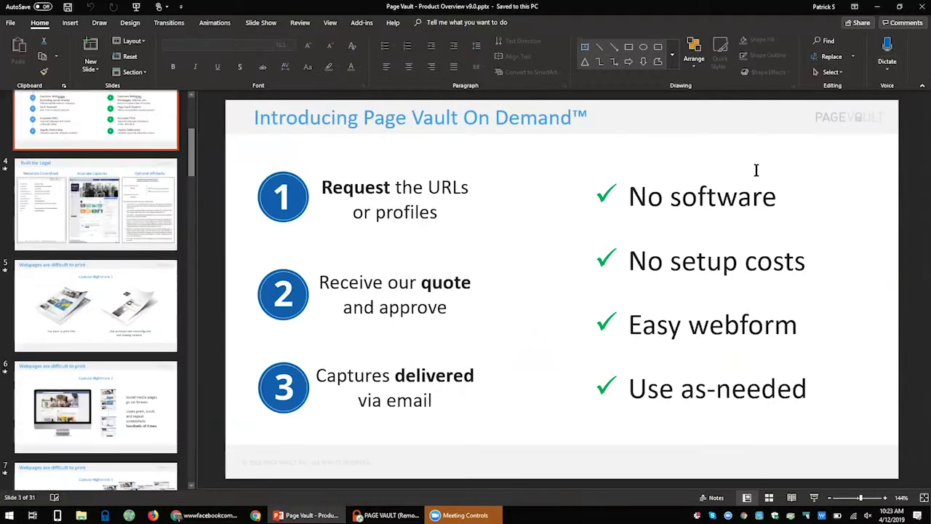
{"action": "triple_click", "coordinate": [720, 178]}
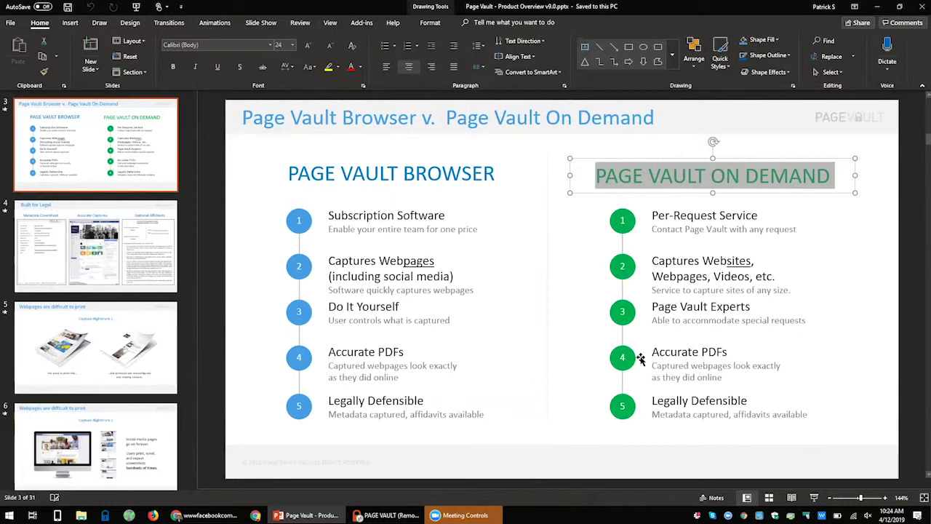
Step: Briefly run the slideshow, open slide 14 Introducing Page Vault On Demand, then switch back to Chrome
{"action": "left_click", "coordinate": [814, 497]}
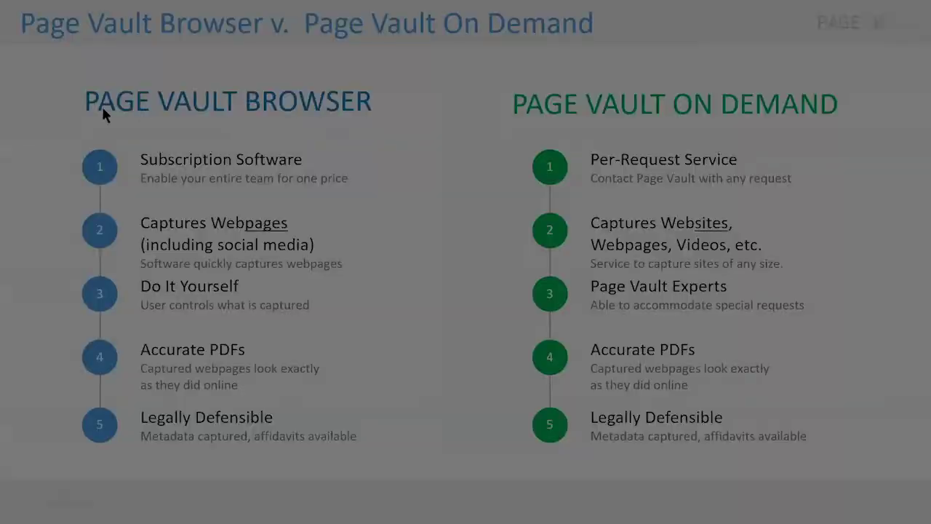
{"action": "key", "text": "Escape"}
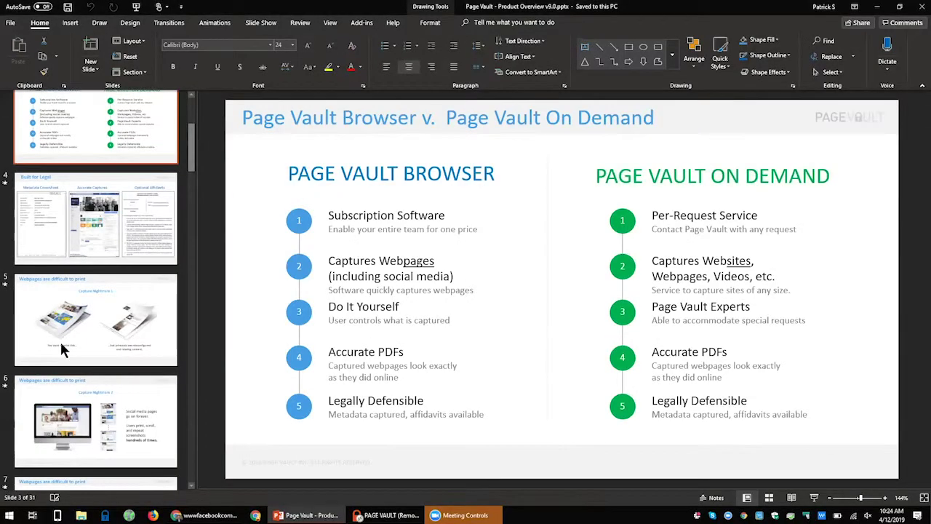
{"action": "scroll", "coordinate": [60, 340], "scroll_direction": "down", "scroll_amount": 10}
{"action": "left_click", "coordinate": [95, 233]}
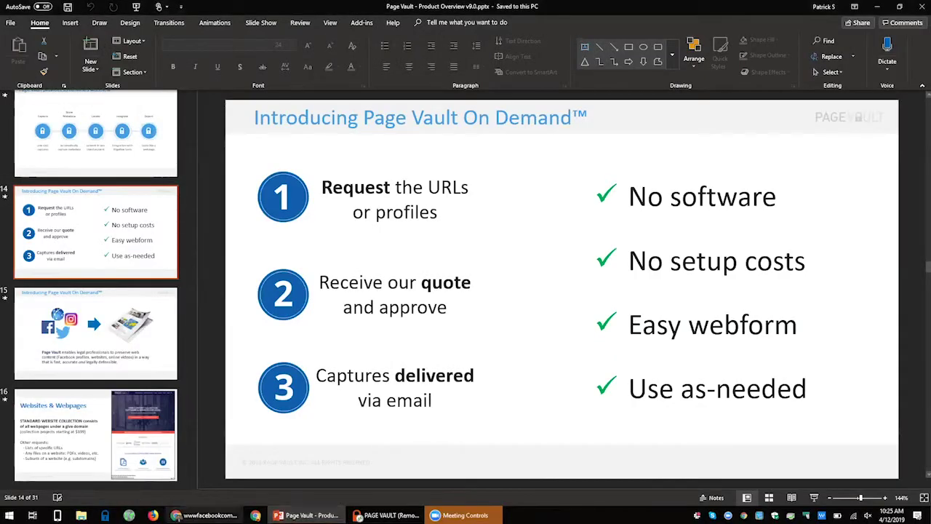
{"action": "key", "text": "alt+Tab"}
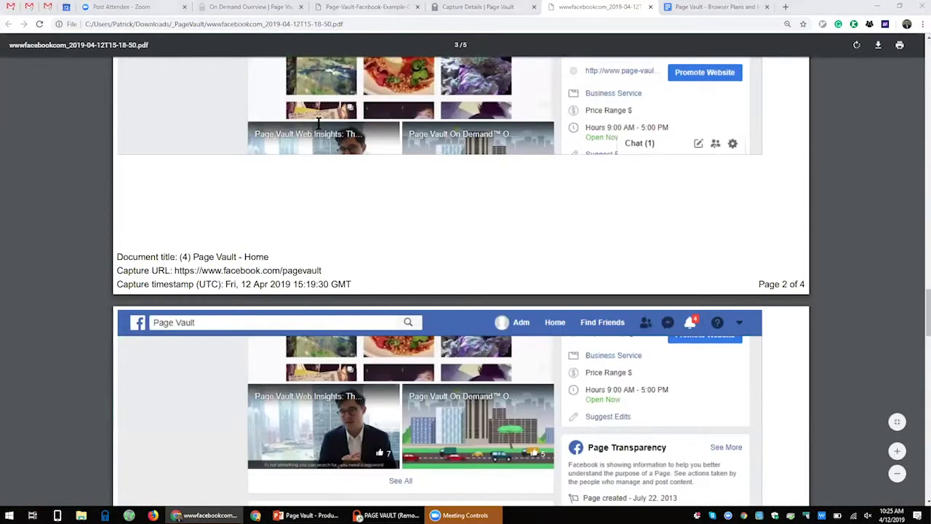
{"action": "left_click", "coordinate": [221, 7]}
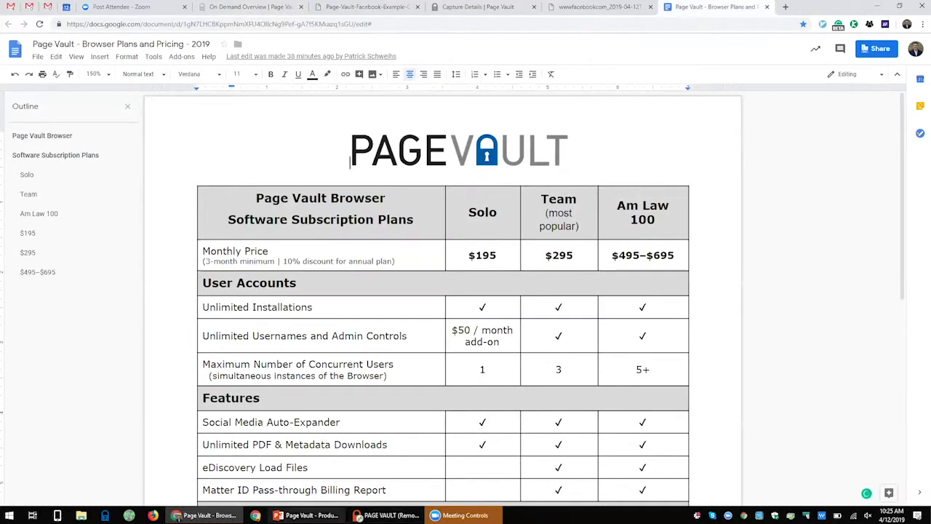
{"action": "left_click", "coordinate": [249, 195]}
{"action": "scroll", "coordinate": [400, 216], "scroll_direction": "down", "scroll_amount": 1}
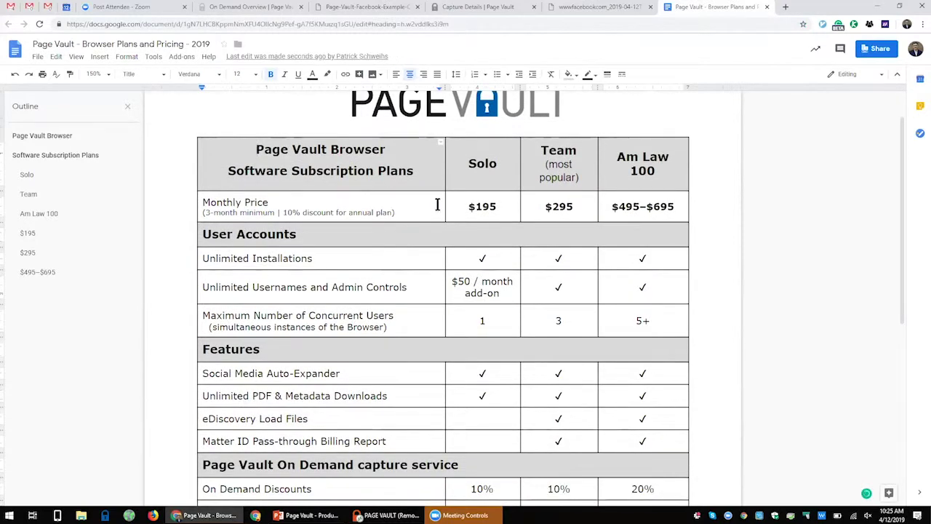
{"action": "left_click", "coordinate": [469, 206]}
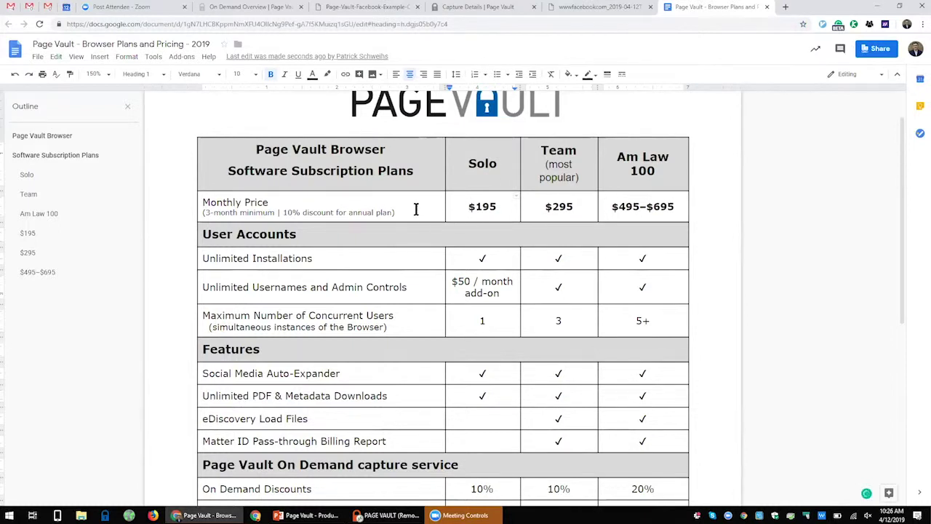
{"action": "left_click", "coordinate": [263, 248]}
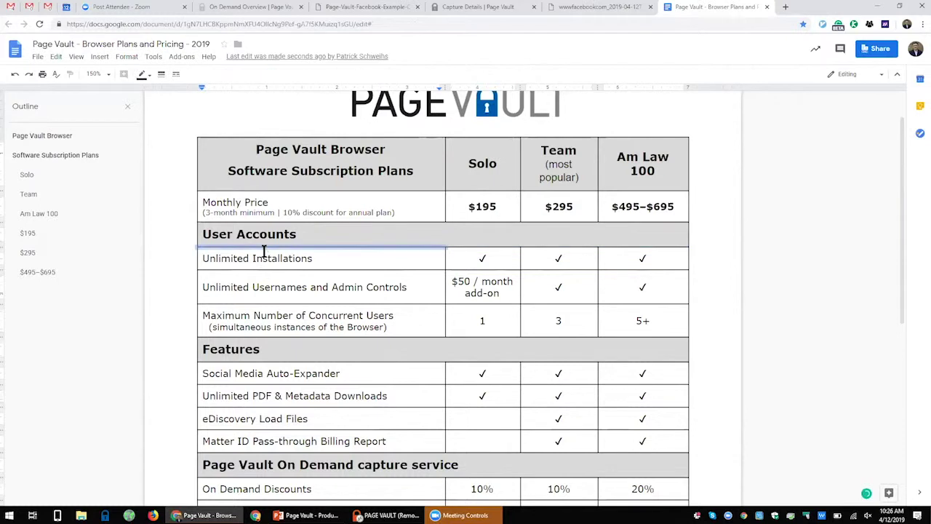
{"action": "triple_click", "coordinate": [264, 251]}
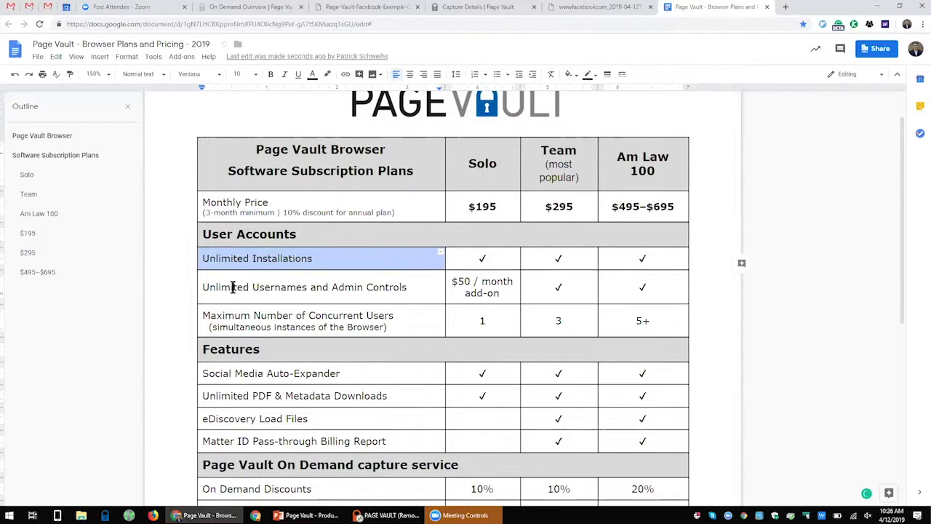
{"action": "left_click", "coordinate": [358, 290]}
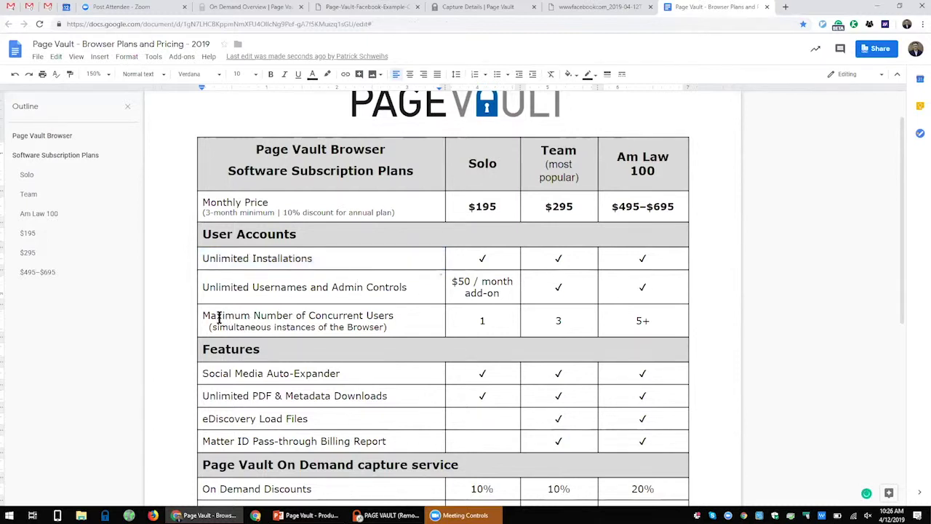
Step: Highlight the Maximum Number of Concurrent Users and Unlimited Installations row labels in the pricing table
{"action": "left_click_drag", "start_coordinate": [204, 316], "coordinate": [398, 326]}
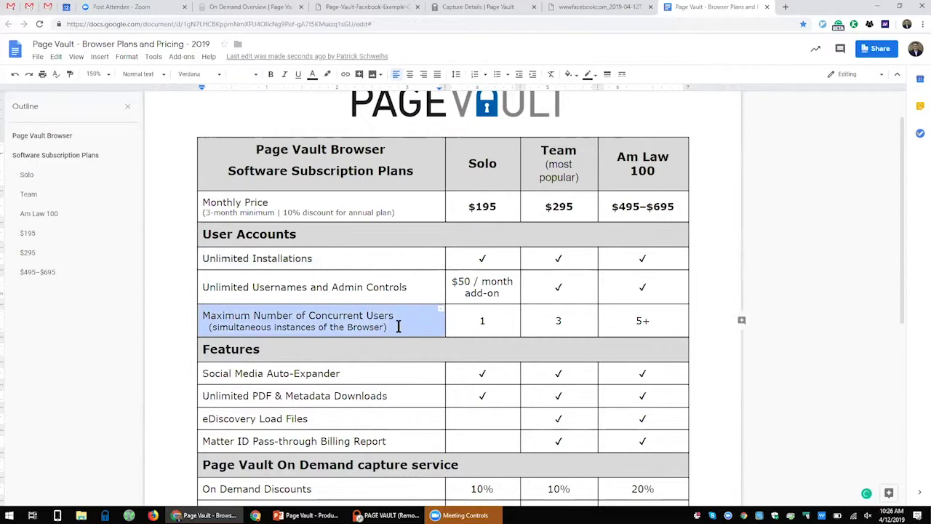
{"action": "left_click", "coordinate": [397, 326]}
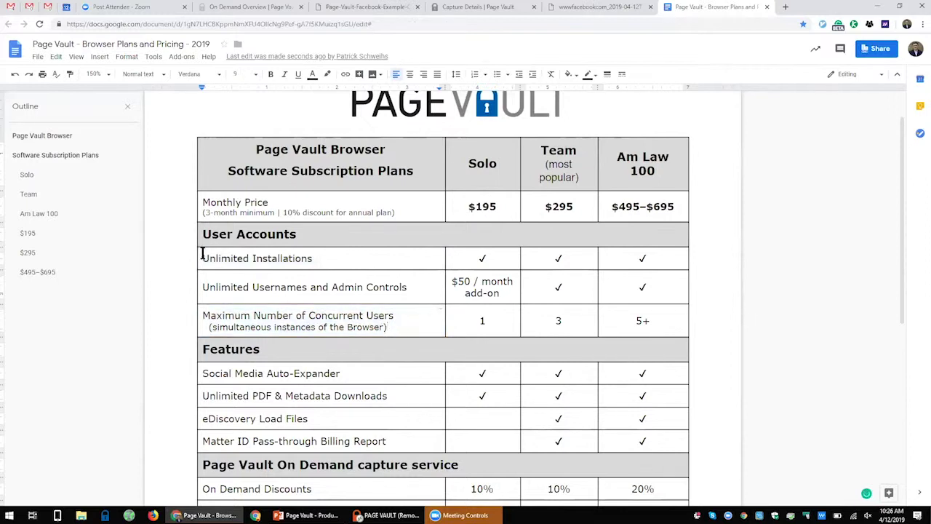
{"action": "left_click_drag", "start_coordinate": [203, 253], "coordinate": [451, 257]}
{"action": "left_click", "coordinate": [478, 256]}
Step: Select the Solo plan's concurrent user limit of 1, then scroll down to the lower sections
{"action": "left_click", "coordinate": [479, 320]}
{"action": "double_click", "coordinate": [476, 320]}
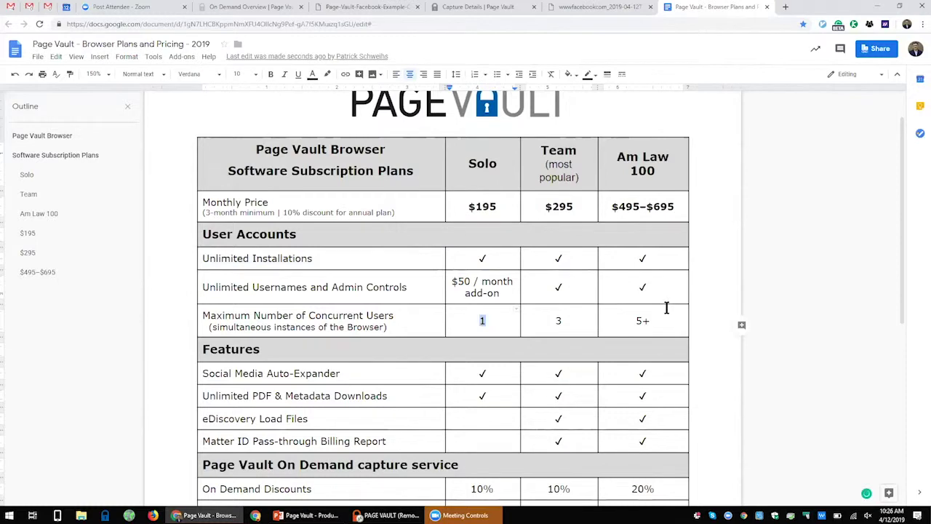
{"action": "scroll", "coordinate": [304, 265], "scroll_direction": "down", "scroll_amount": 1}
{"action": "scroll", "coordinate": [304, 265], "scroll_direction": "down", "scroll_amount": 3}
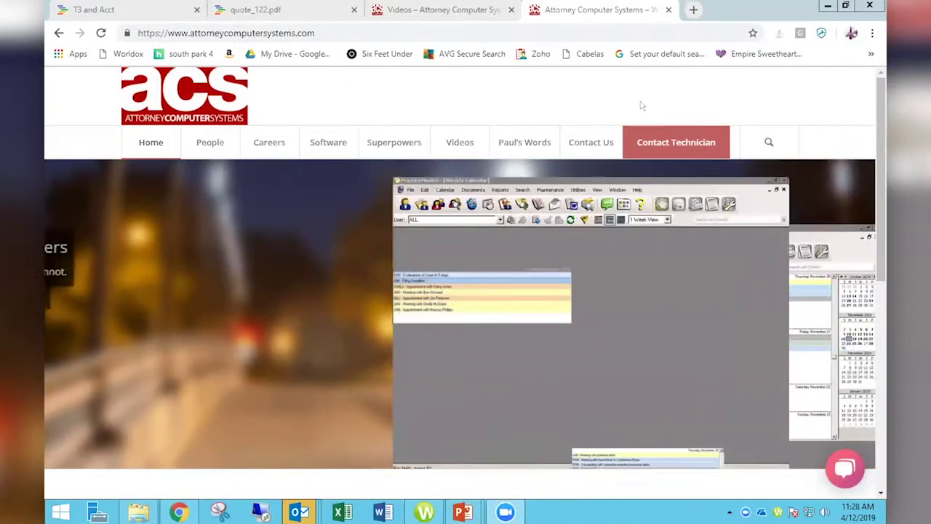
Step: Select part of the ACS web address, then open the site's Videos page from the top navigation
{"action": "left_click", "coordinate": [320, 32]}
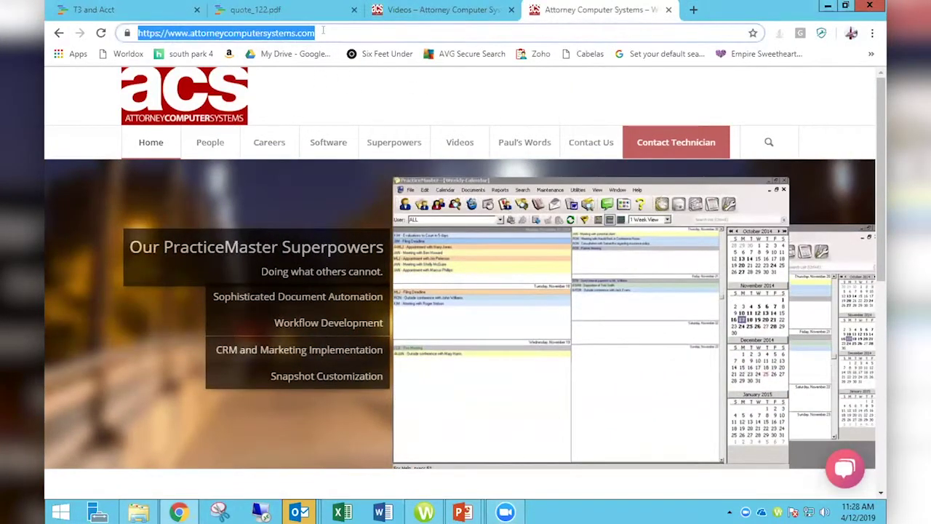
{"action": "left_click", "coordinate": [323, 32]}
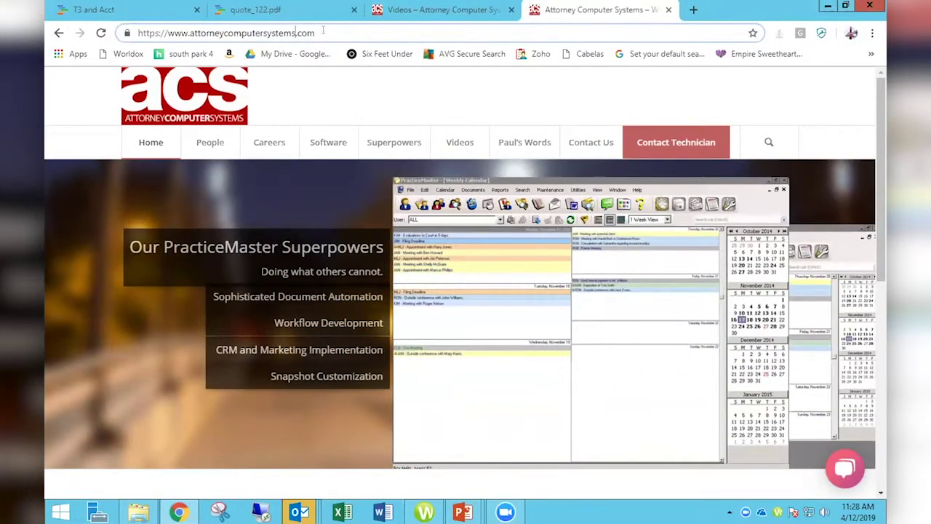
{"action": "key", "text": "shift+Left"}
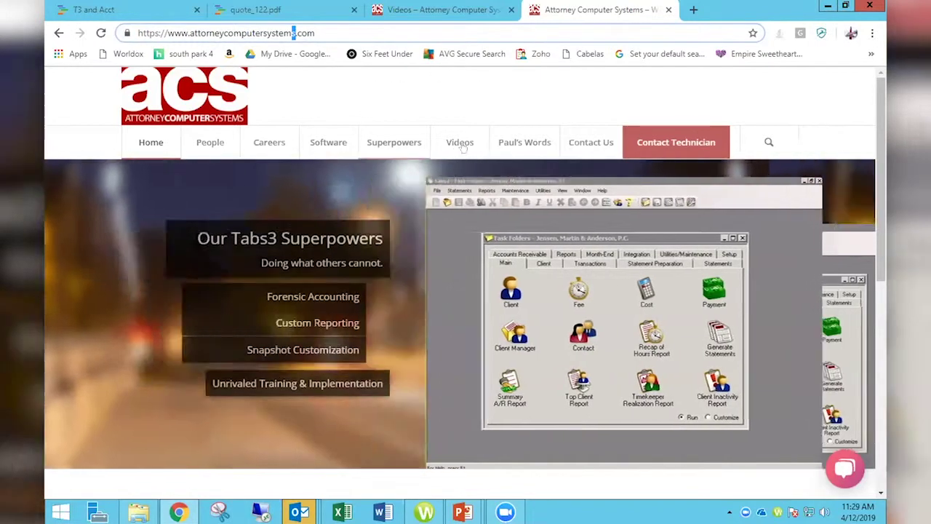
{"action": "mouse_move", "coordinate": [460, 145]}
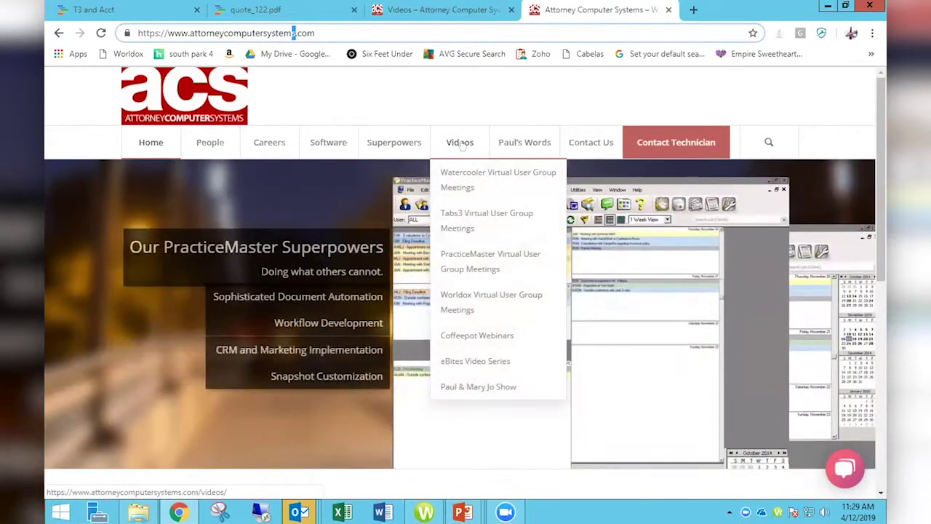
{"action": "left_click", "coordinate": [460, 143]}
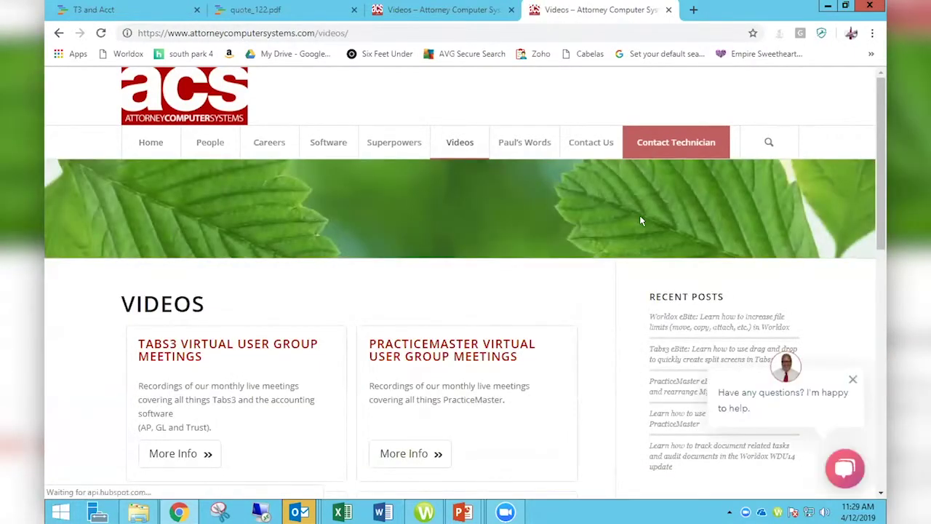
Step: Scroll through the ACS Videos page to locate the Coffeepot Webinars card
{"action": "scroll", "coordinate": [633, 211], "scroll_direction": "down", "scroll_amount": 4}
{"action": "scroll", "coordinate": [642, 220], "scroll_direction": "up", "scroll_amount": 2}
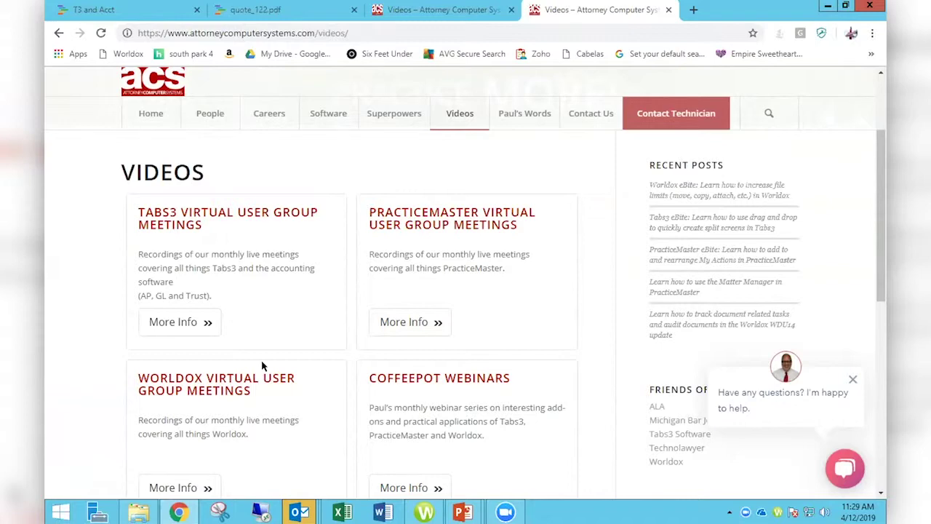
{"action": "scroll", "coordinate": [263, 366], "scroll_direction": "down", "scroll_amount": 3}
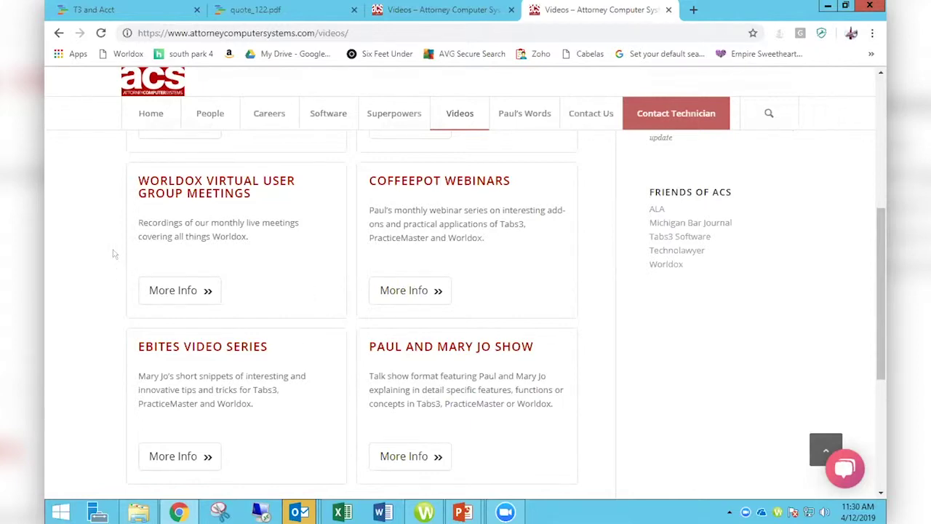
{"action": "scroll", "coordinate": [114, 253], "scroll_direction": "up", "scroll_amount": 2}
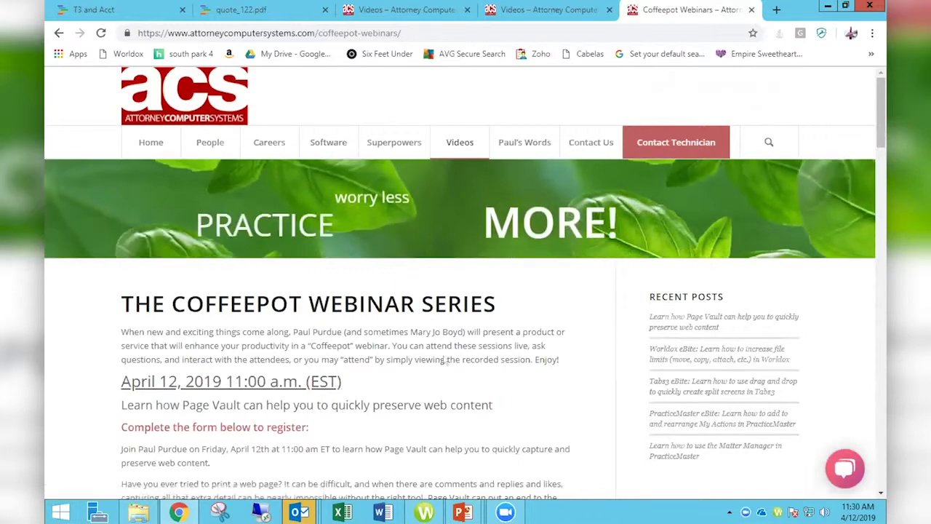
{"action": "scroll", "coordinate": [442, 360], "scroll_direction": "down", "scroll_amount": 1}
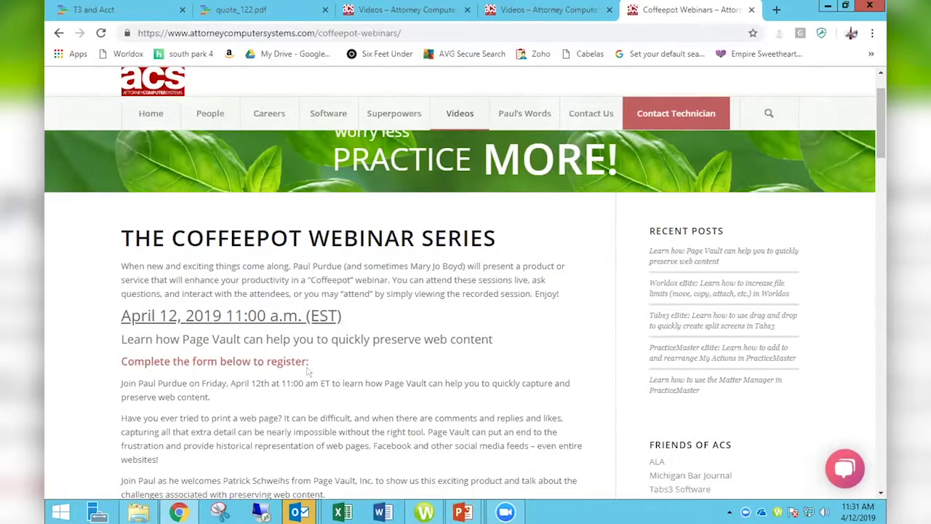
{"action": "scroll", "coordinate": [373, 376], "scroll_direction": "down", "scroll_amount": 1}
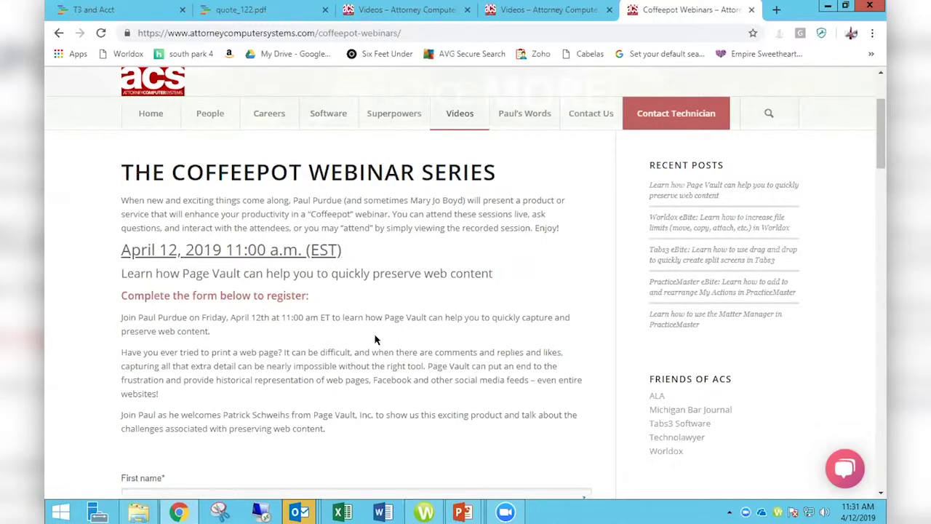
{"action": "scroll", "coordinate": [378, 337], "scroll_direction": "down", "scroll_amount": 1}
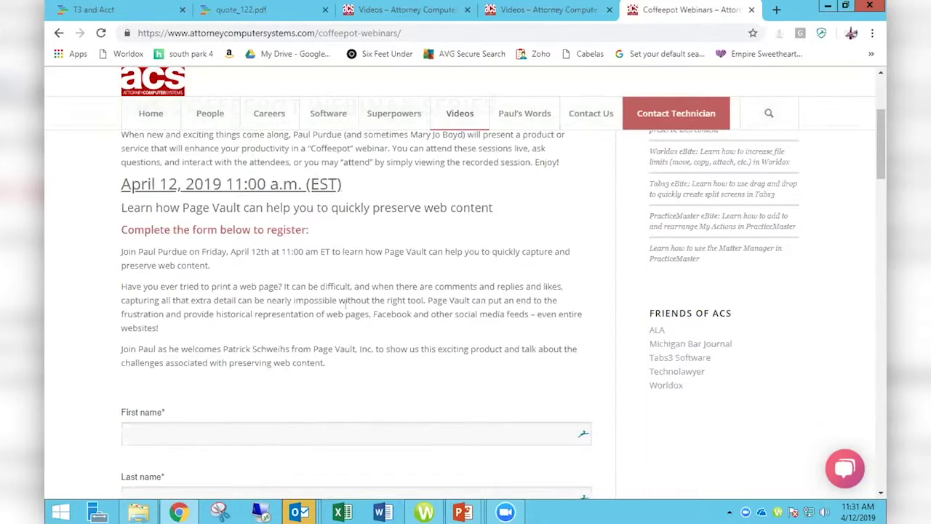
{"action": "scroll", "coordinate": [345, 304], "scroll_direction": "down", "scroll_amount": 3}
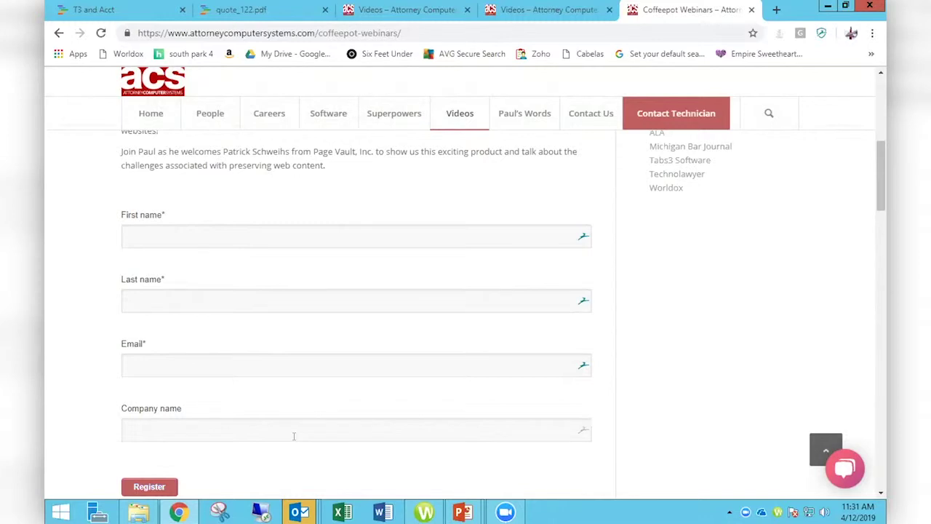
{"action": "scroll", "coordinate": [294, 435], "scroll_direction": "up", "scroll_amount": 2}
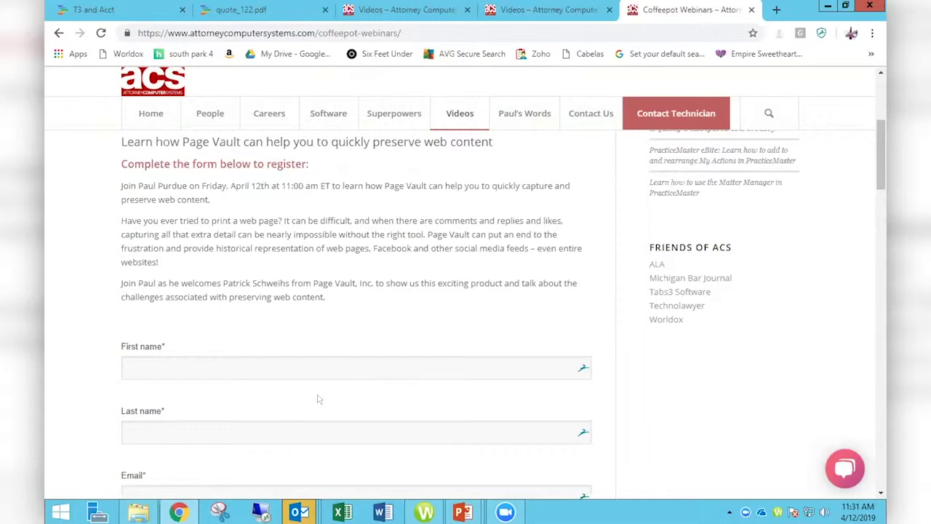
{"action": "scroll", "coordinate": [320, 429], "scroll_direction": "down", "scroll_amount": 2}
{"action": "scroll", "coordinate": [280, 451], "scroll_direction": "up", "scroll_amount": 5}
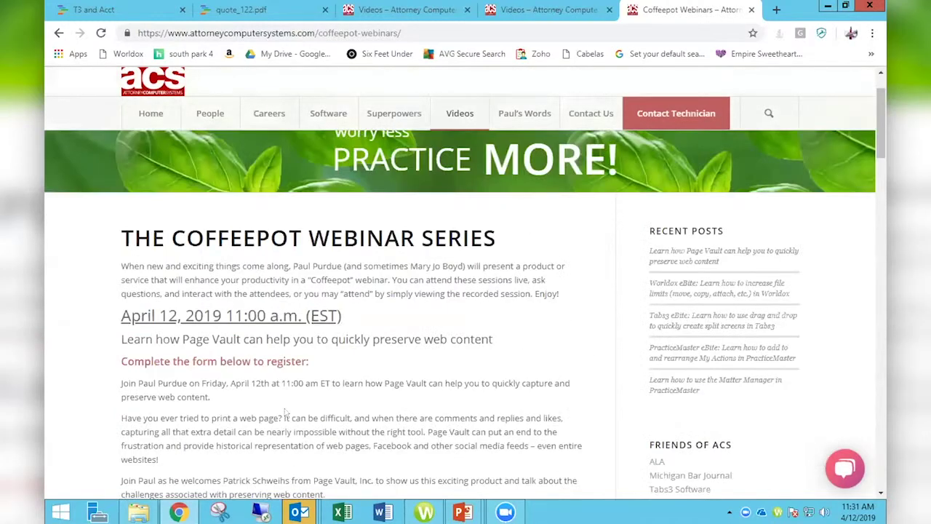
{"action": "scroll", "coordinate": [291, 411], "scroll_direction": "down", "scroll_amount": 8}
{"action": "scroll", "coordinate": [295, 407], "scroll_direction": "down", "scroll_amount": 3}
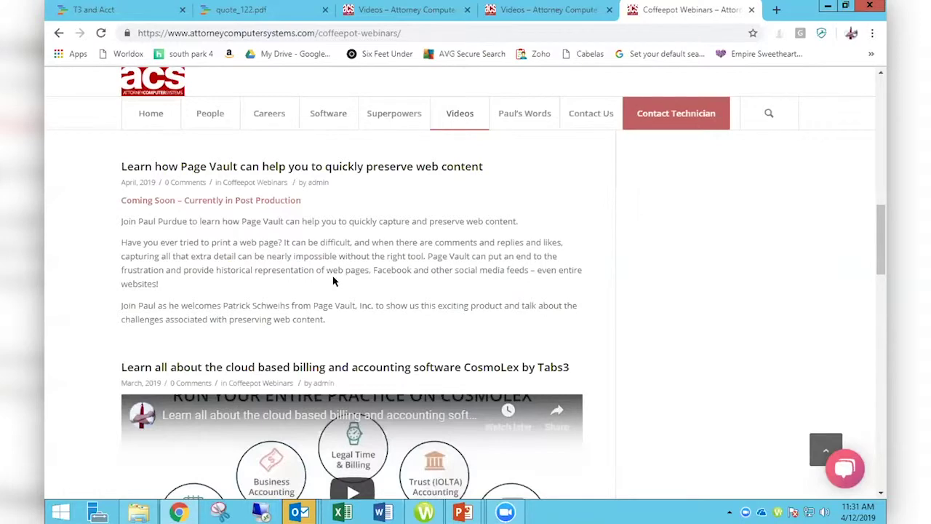
{"action": "scroll", "coordinate": [333, 281], "scroll_direction": "down", "scroll_amount": 1}
{"action": "scroll", "coordinate": [355, 222], "scroll_direction": "up", "scroll_amount": 1}
{"action": "scroll", "coordinate": [349, 276], "scroll_direction": "down", "scroll_amount": 8}
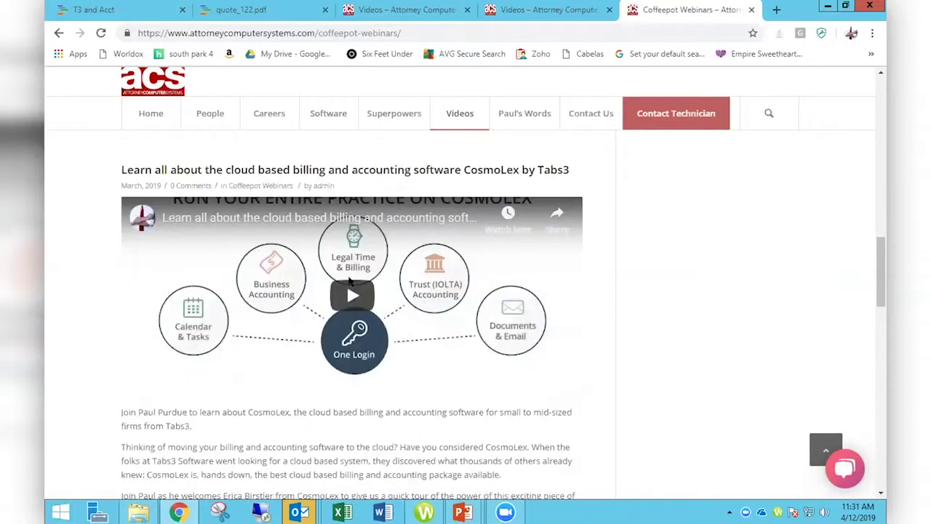
{"action": "scroll", "coordinate": [348, 286], "scroll_direction": "down", "scroll_amount": 7}
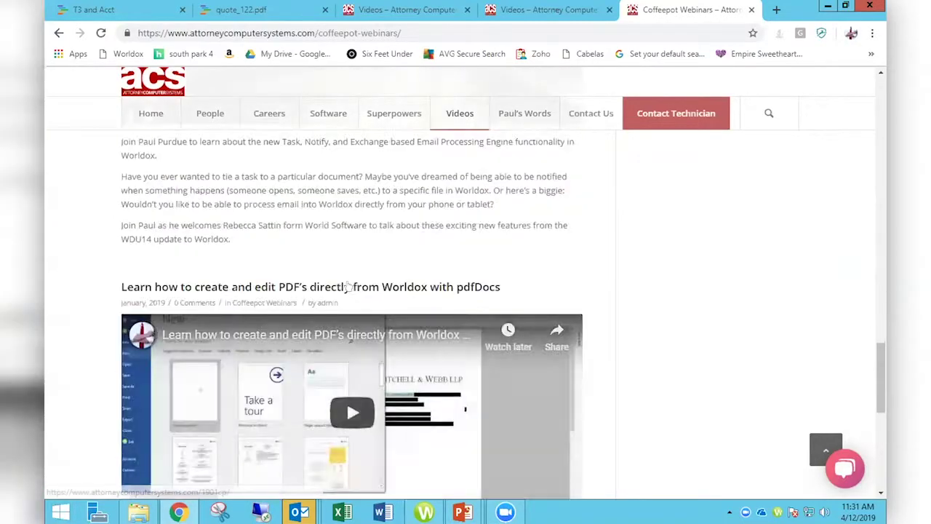
{"action": "scroll", "coordinate": [348, 286], "scroll_direction": "down", "scroll_amount": 4}
{"action": "scroll", "coordinate": [348, 286], "scroll_direction": "up", "scroll_amount": 3}
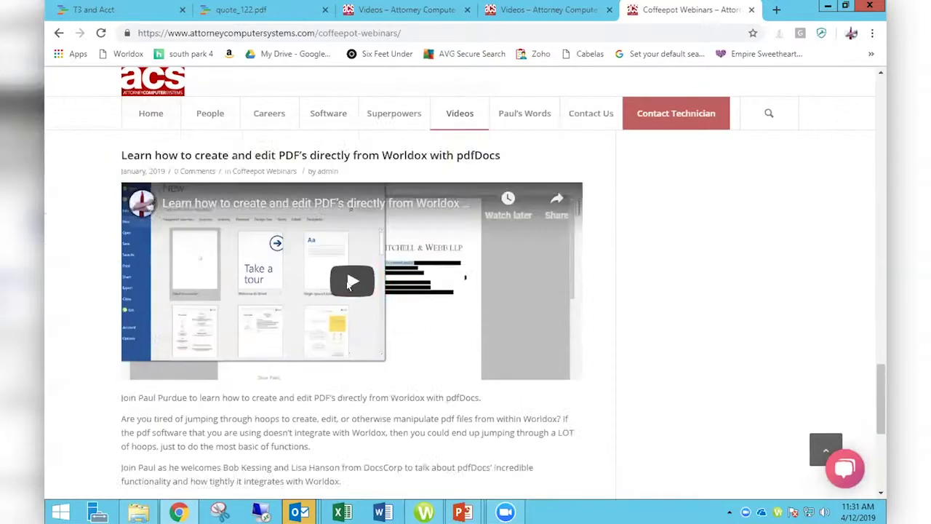
{"action": "scroll", "coordinate": [347, 286], "scroll_direction": "down", "scroll_amount": 2}
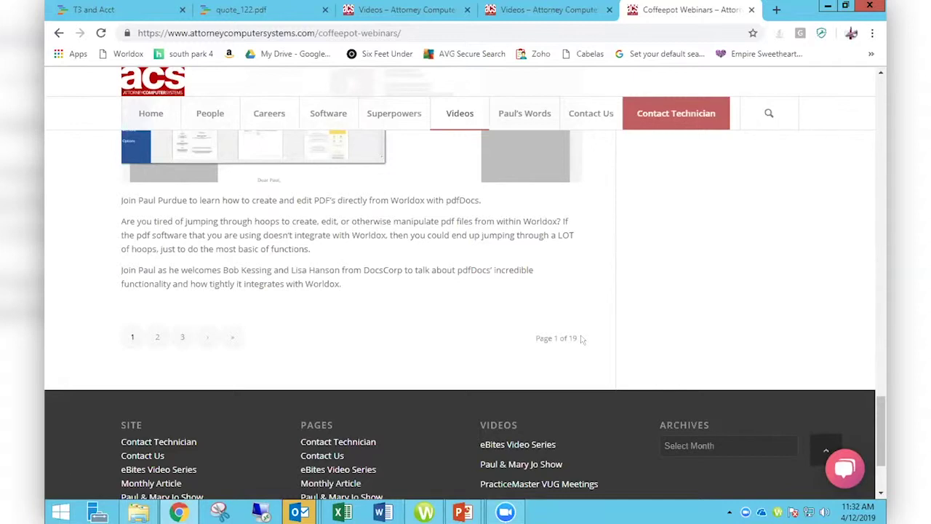
{"action": "scroll", "coordinate": [610, 335], "scroll_direction": "up", "scroll_amount": 2}
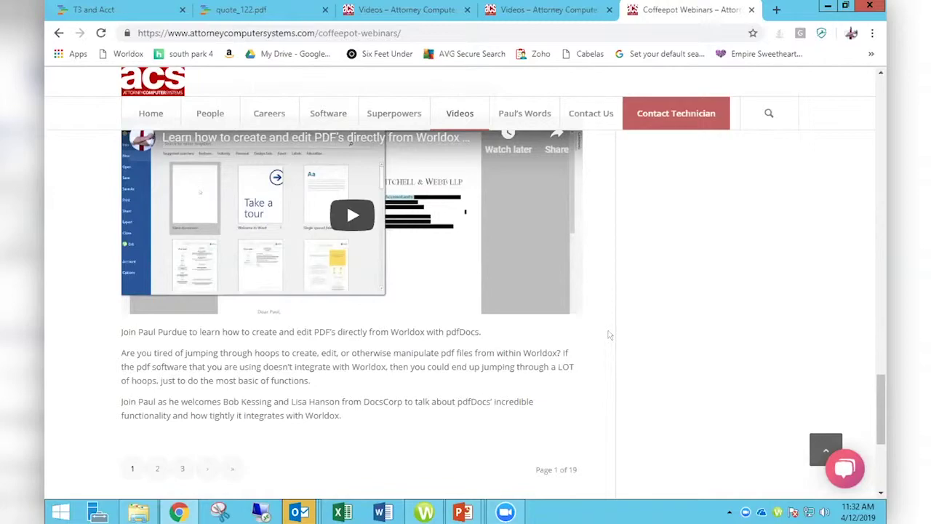
{"action": "scroll", "coordinate": [609, 334], "scroll_direction": "up", "scroll_amount": 20}
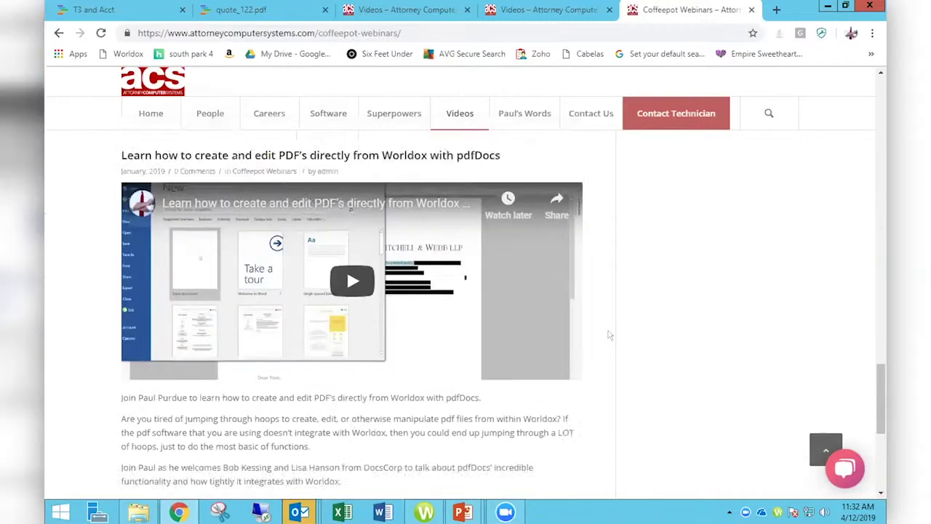
{"action": "scroll", "coordinate": [589, 288], "scroll_direction": "up", "scroll_amount": 5}
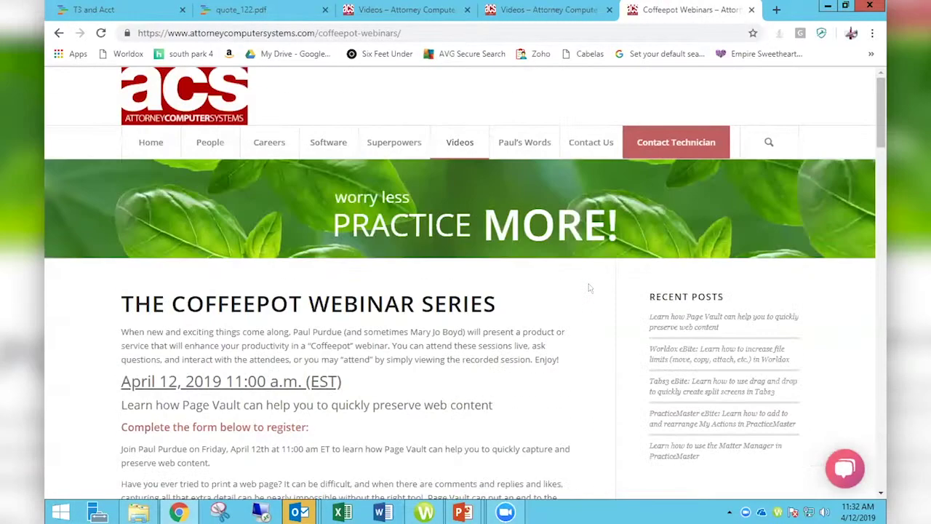
{"action": "scroll", "coordinate": [582, 292], "scroll_direction": "down", "scroll_amount": 3}
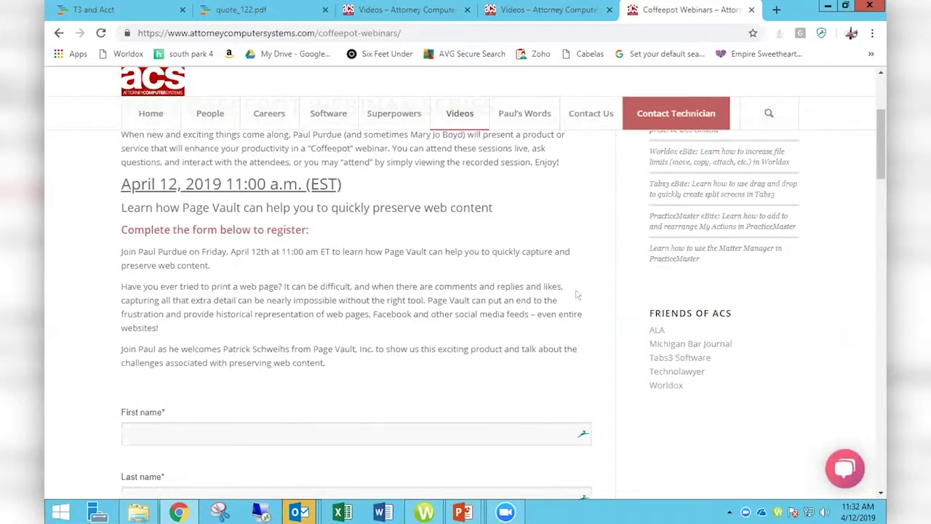